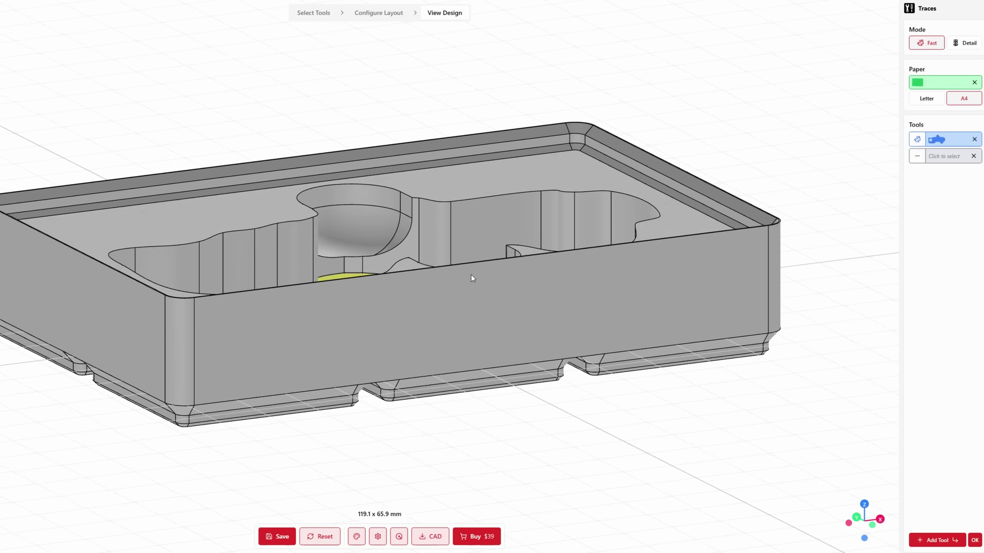
{"action": "mouse_move", "coordinate": [471, 274]}
{"action": "left_mouse_down"}
{"action": "mouse_move", "coordinate": [448, 386]}
{"action": "mouse_move", "coordinate": [429, 410]}
{"action": "mouse_move", "coordinate": [396, 404]}
{"action": "left_mouse_up"}
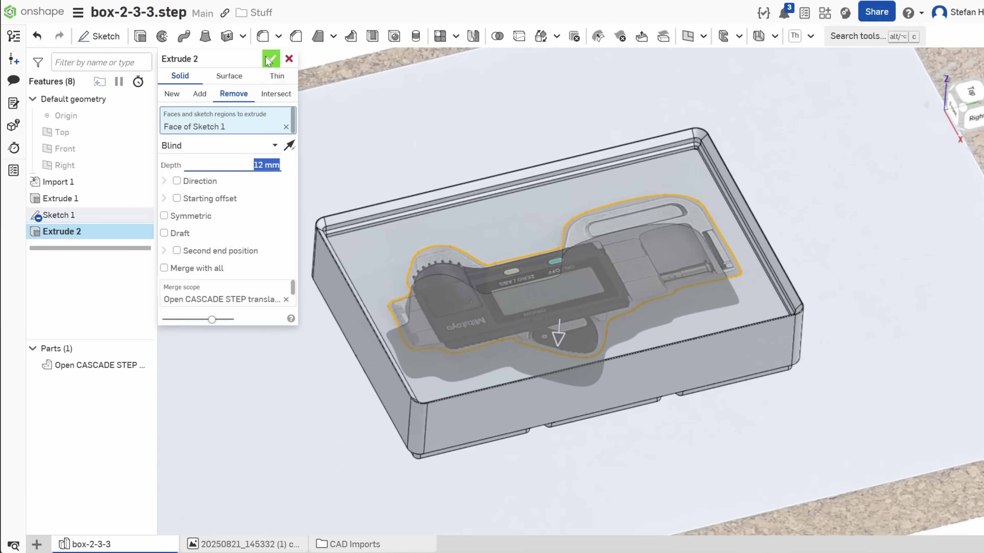
Switch to Onshape and cut the sketched tool outline 12 mm deep into the box with a Remove extrude.
{"action": "left_click", "coordinate": [271, 58]}
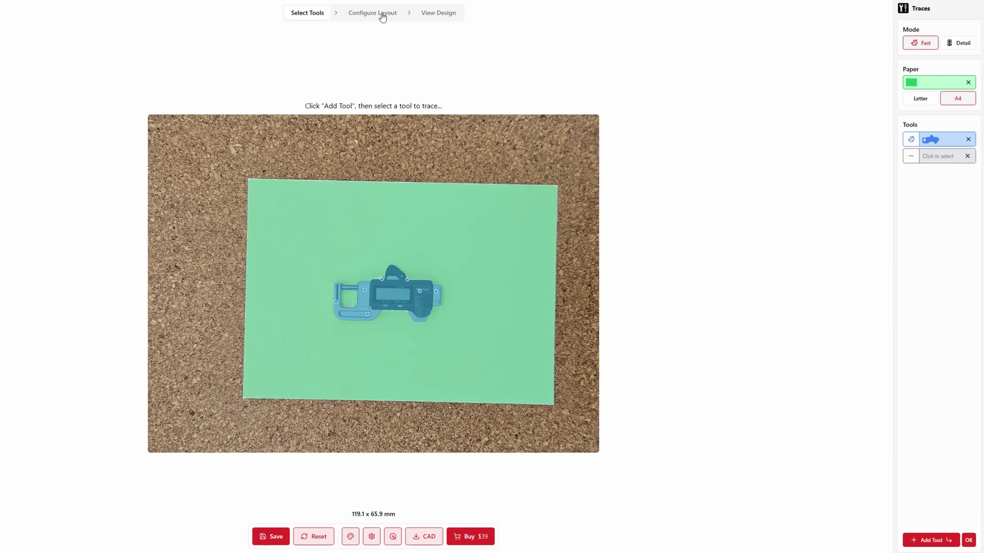
Switch to Tooltrace and review the traced tool's layout and the 3D design of its insert.
{"action": "left_click", "coordinate": [383, 15]}
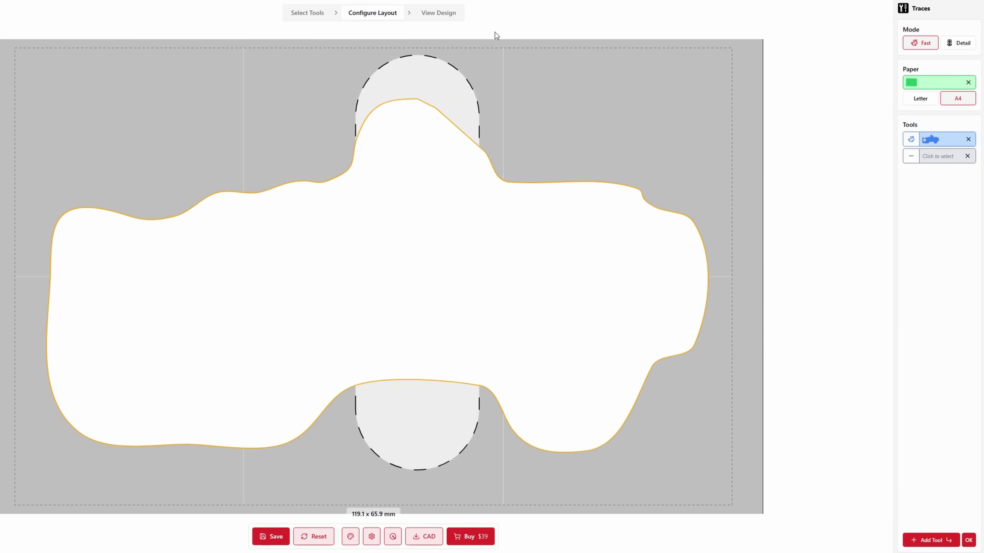
{"action": "left_click", "coordinate": [450, 13]}
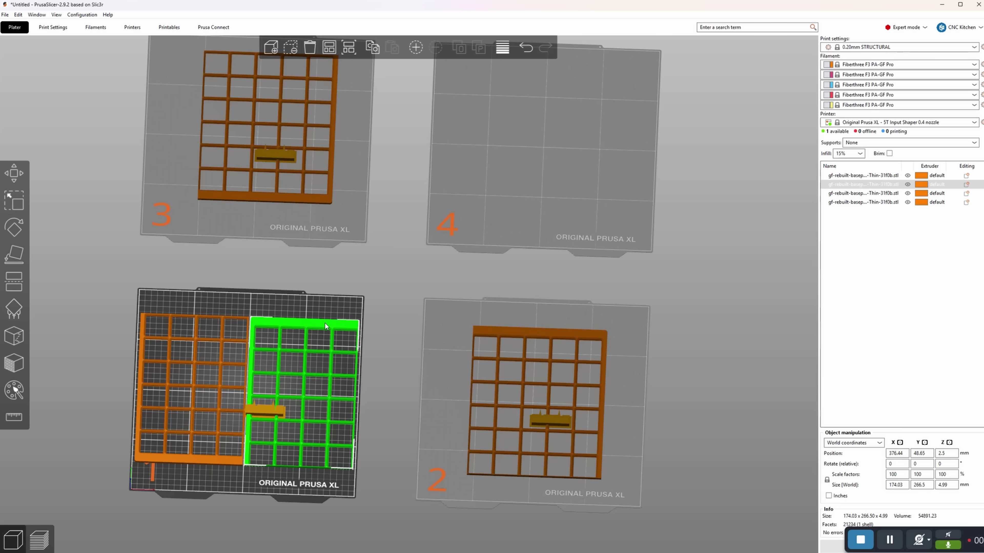
{"action": "scroll", "coordinate": [325, 327], "scroll_direction": "up", "scroll_amount": 5}
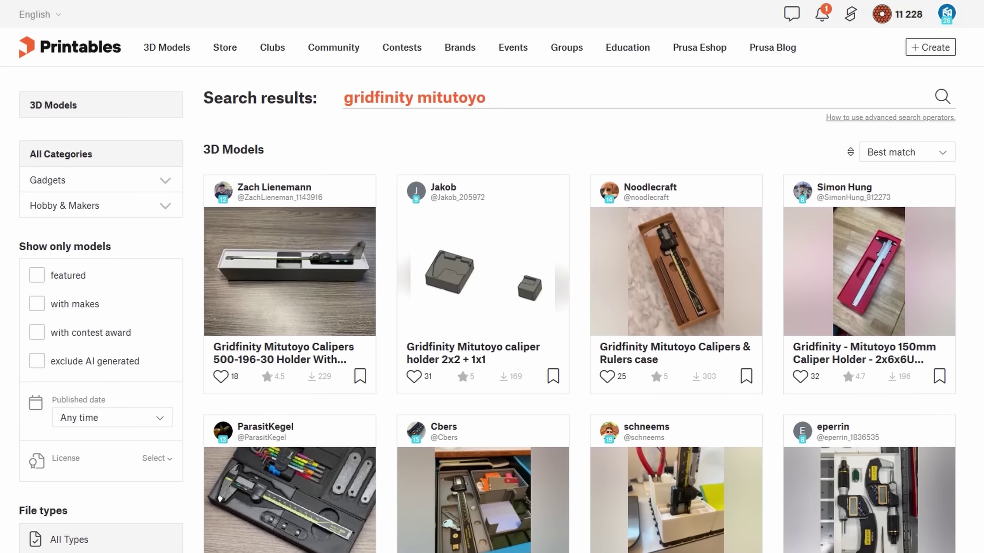
Switch to Printables and browse the model search results for "gridfinity mitutoyo".
{"action": "scroll", "coordinate": [488, 315], "scroll_direction": "down", "scroll_amount": 3}
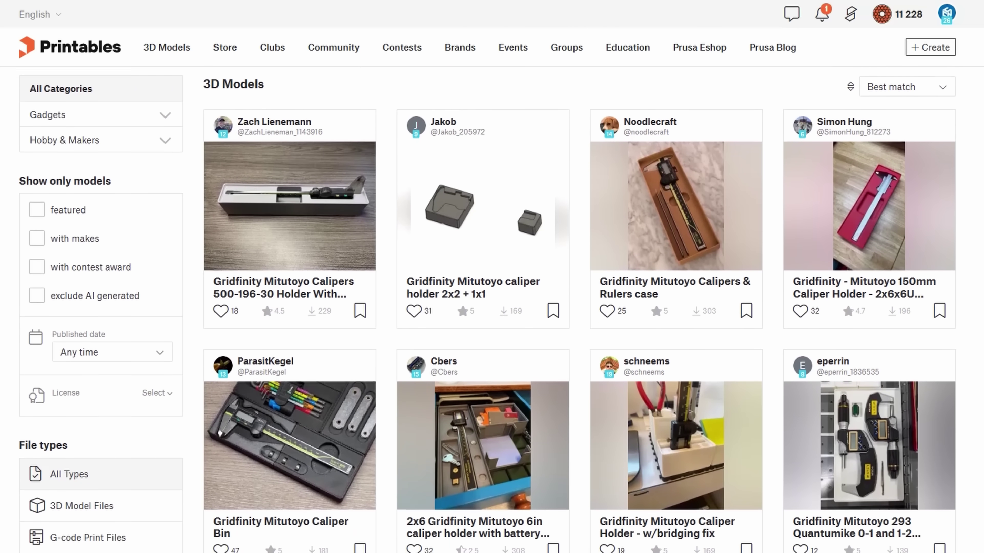
{"action": "scroll", "coordinate": [488, 310], "scroll_direction": "down", "scroll_amount": 6}
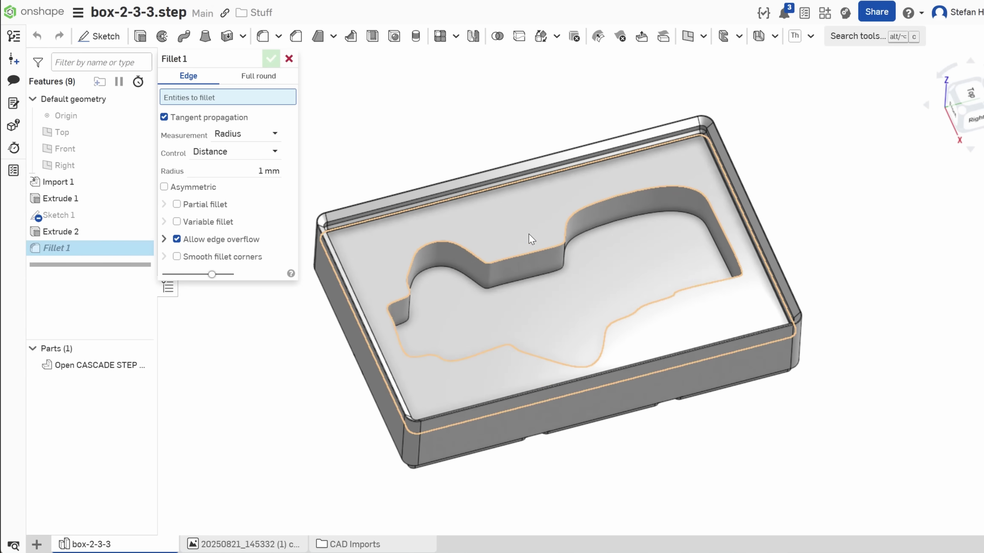
Switch to Onshape and select the upper edge of the tool pocket for the 1 mm fillet.
{"action": "left_click", "coordinate": [534, 257]}
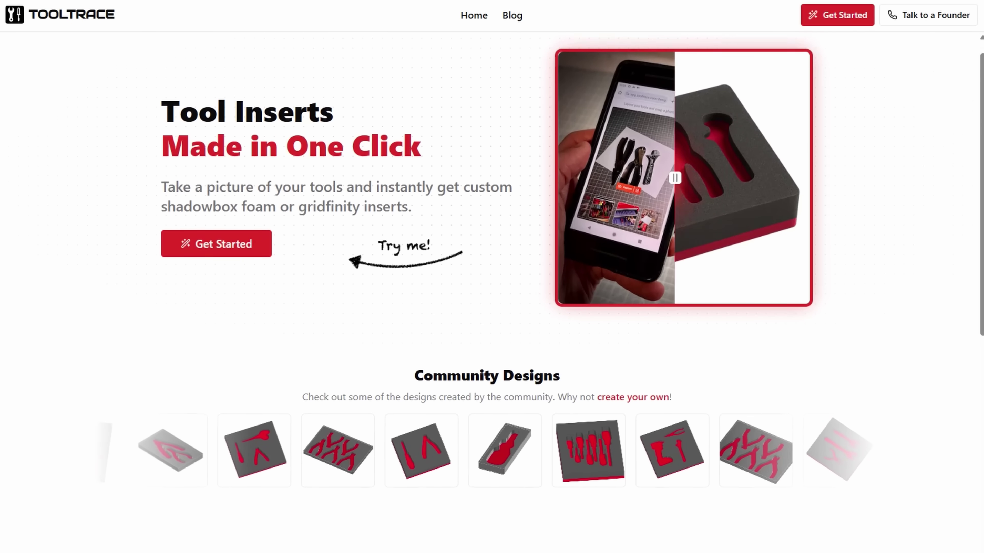
Switch to the Tooltrace home page and look through its Community Designs and Built for Gridfinity sections.
{"action": "scroll", "coordinate": [492, 271], "scroll_direction": "down", "scroll_amount": 2}
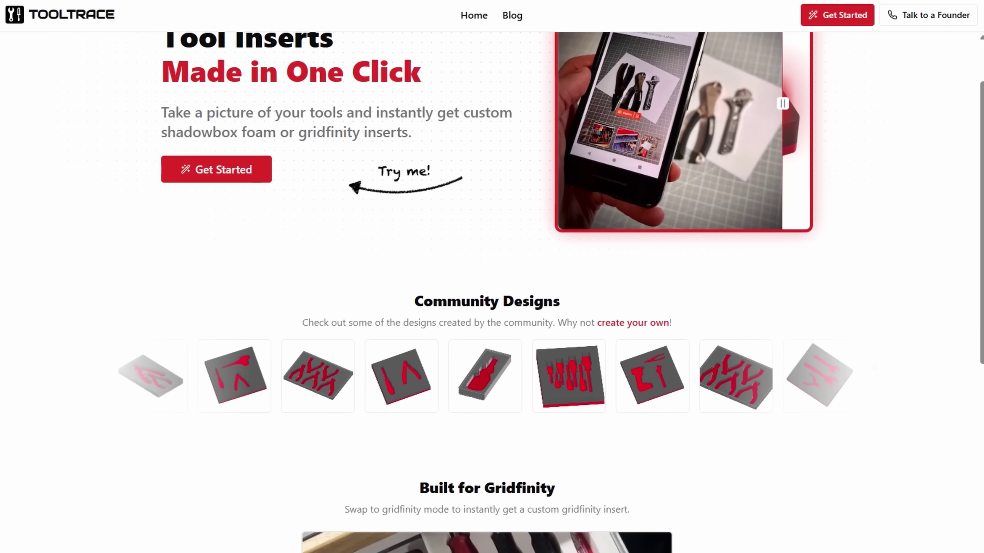
{"action": "scroll", "coordinate": [492, 271], "scroll_direction": "down", "scroll_amount": 3}
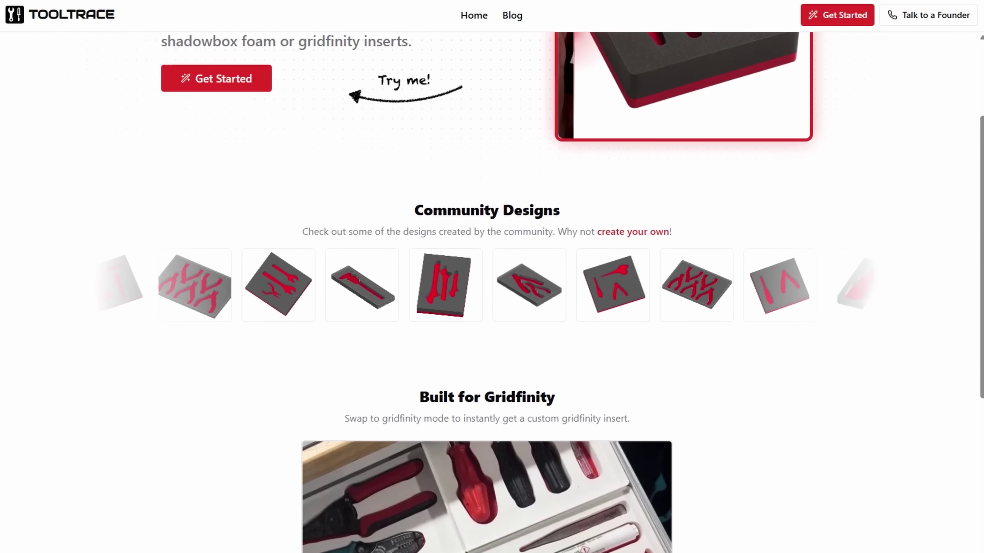
{"action": "scroll", "coordinate": [492, 271], "scroll_direction": "down", "scroll_amount": 3}
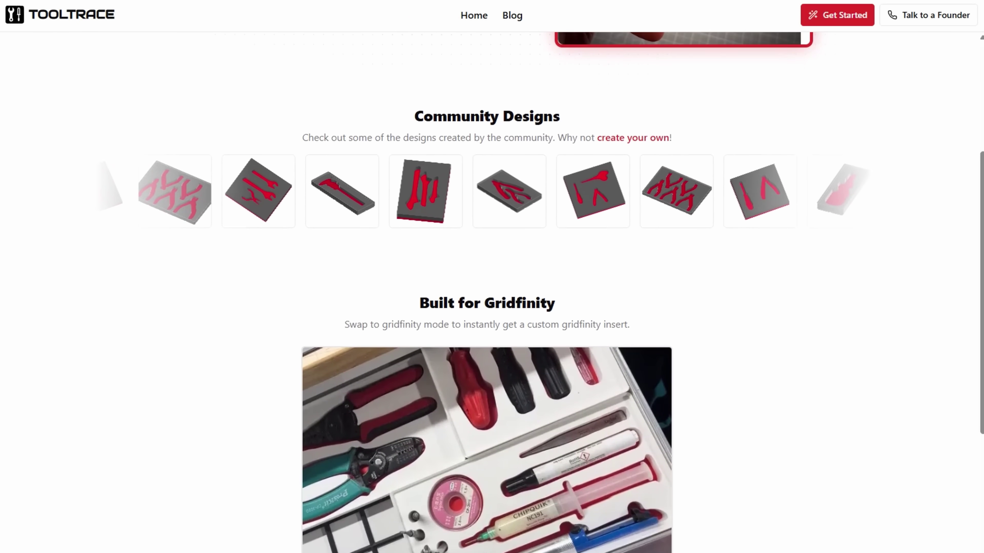
{"action": "scroll", "coordinate": [492, 272], "scroll_direction": "down", "scroll_amount": 3}
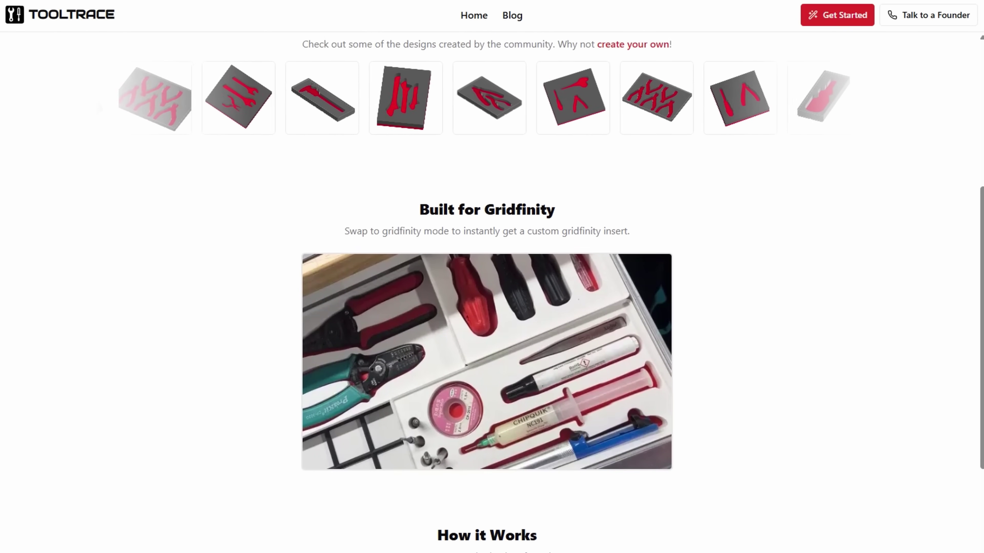
{"action": "scroll", "coordinate": [492, 271], "scroll_direction": "down", "scroll_amount": 1}
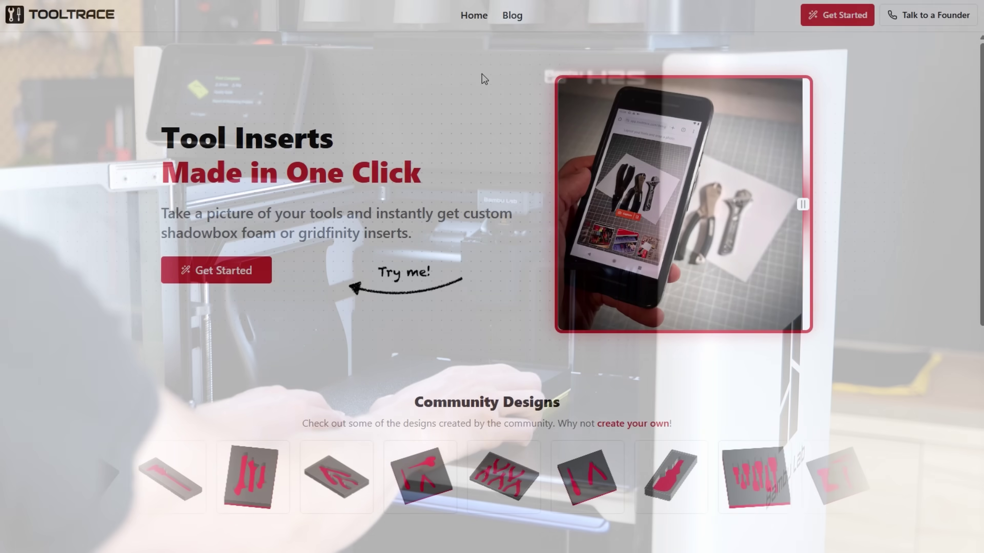
Check the Tooltrace blog page and return to the home page to browse its sections.
{"action": "left_click", "coordinate": [507, 18]}
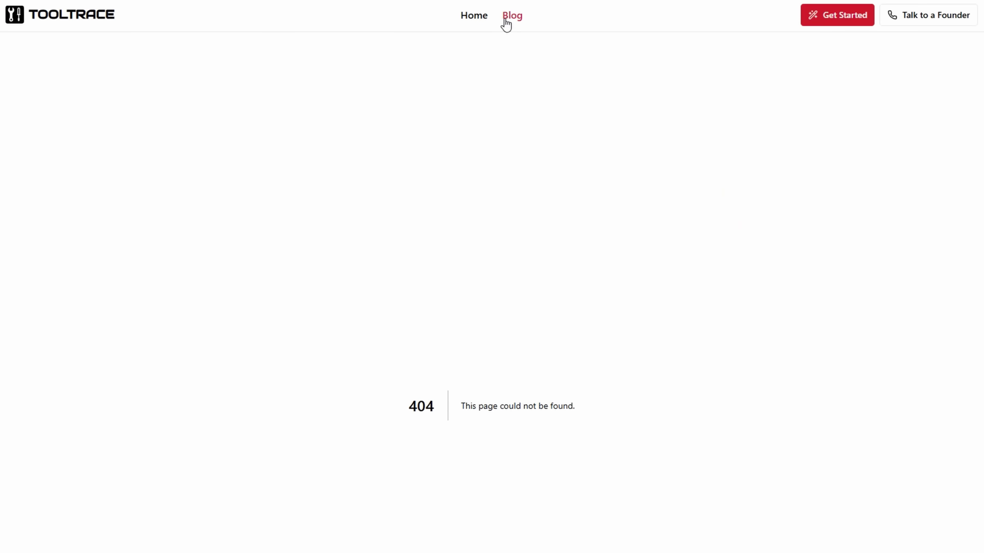
{"action": "left_click", "coordinate": [474, 16]}
{"action": "scroll", "coordinate": [954, 484], "scroll_direction": "down", "scroll_amount": 15}
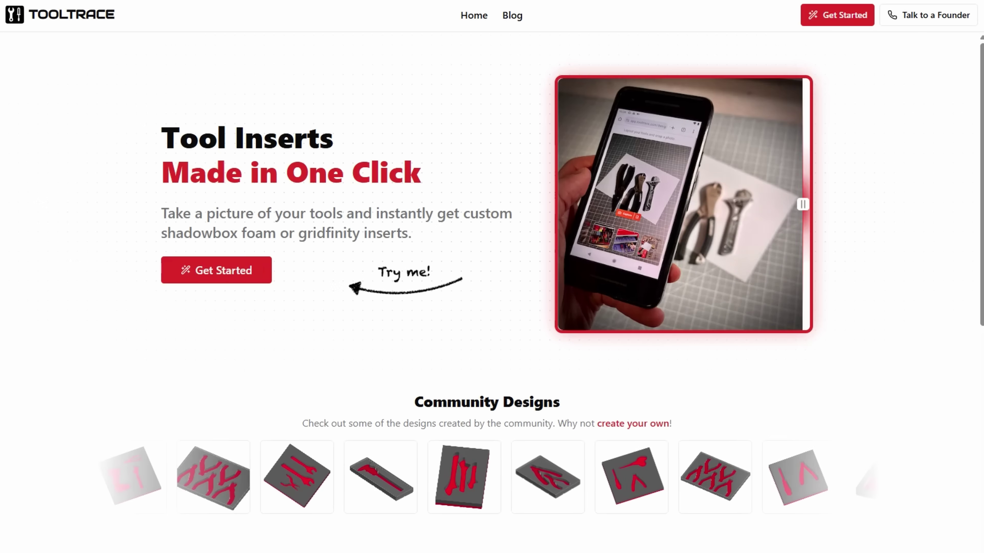
{"action": "scroll", "coordinate": [492, 277], "scroll_direction": "down", "scroll_amount": 15}
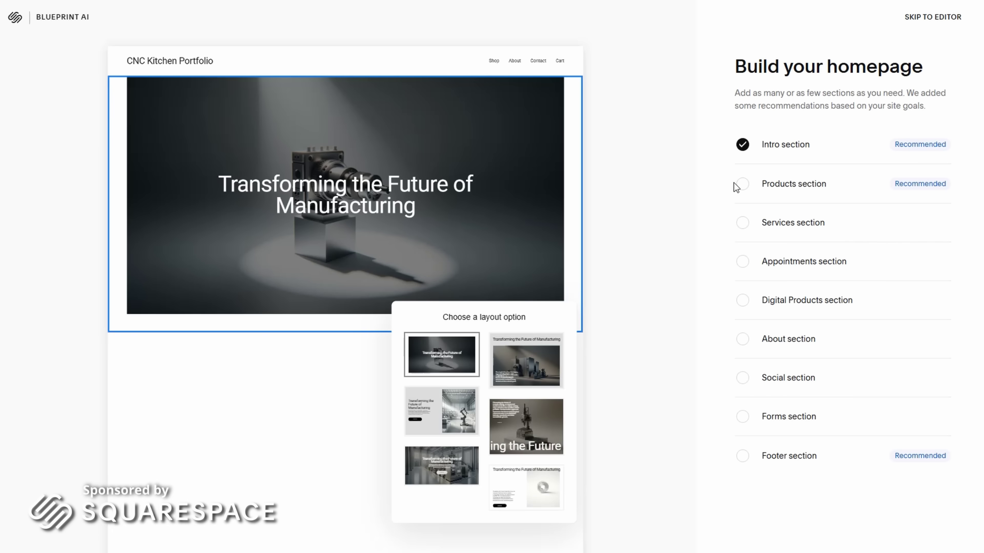
Switch to Squarespace Blueprint AI and add the Products and Social sections to the homepage.
{"action": "left_click", "coordinate": [742, 185]}
{"action": "left_click", "coordinate": [742, 378]}
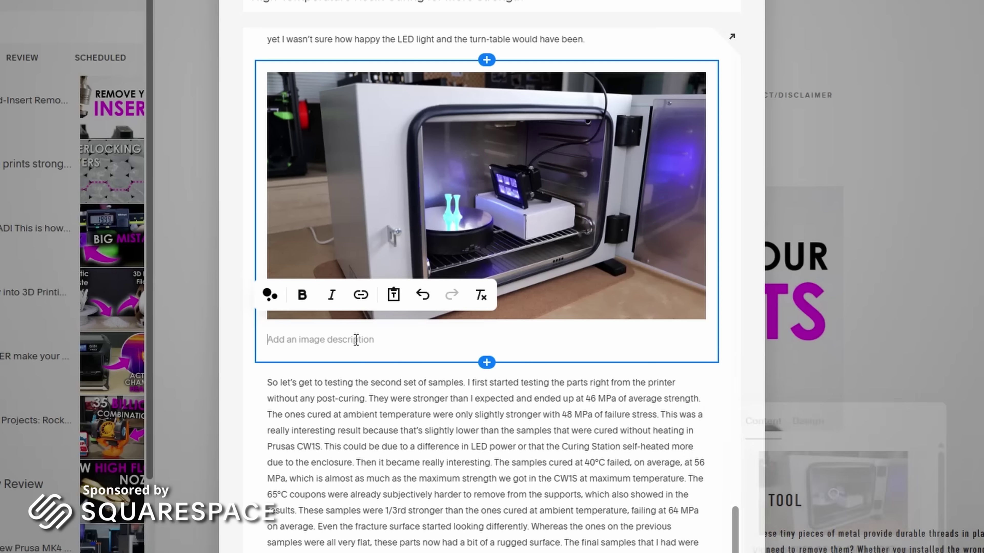
Enter a description starting with "Curing" for the curing oven image in the blog post.
{"action": "type", "text": "Curing"}
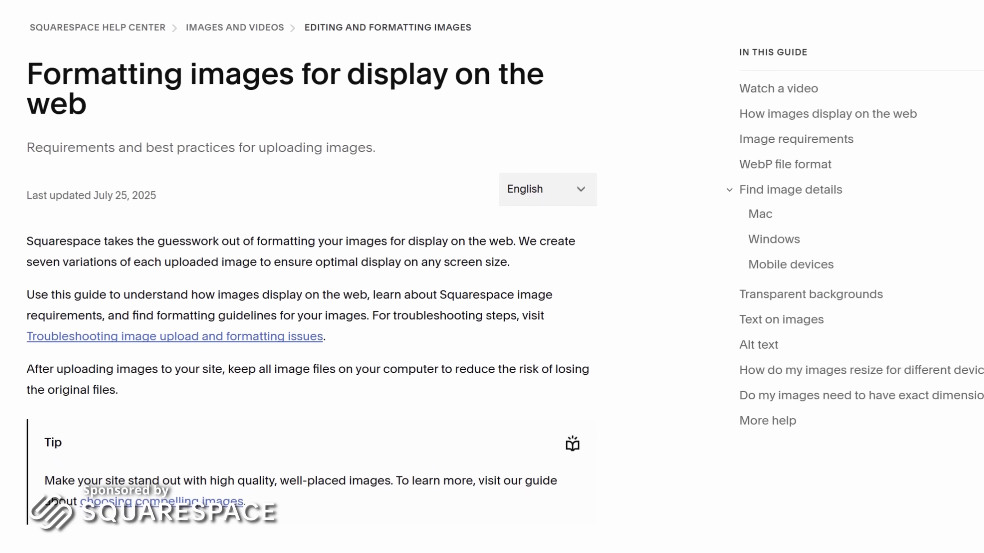
Read the Squarespace help guide on formatting images for display on the web.
{"action": "scroll", "coordinate": [310, 272], "scroll_direction": "down", "scroll_amount": 2}
{"action": "scroll", "coordinate": [310, 272], "scroll_direction": "down", "scroll_amount": 3}
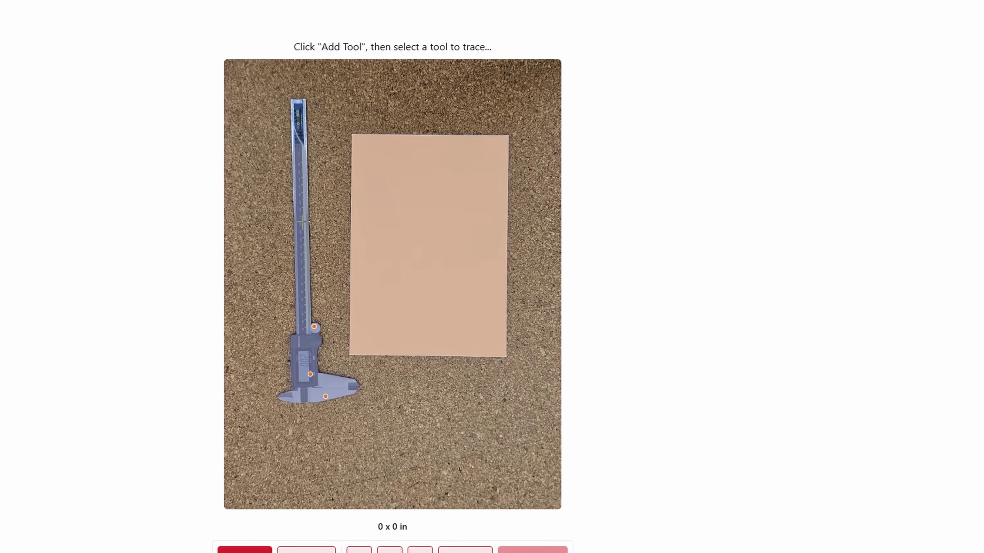
Switch to Tooltrace and add a trace point on the upper part of the long caliper's beam.
{"action": "left_click", "coordinate": [308, 180]}
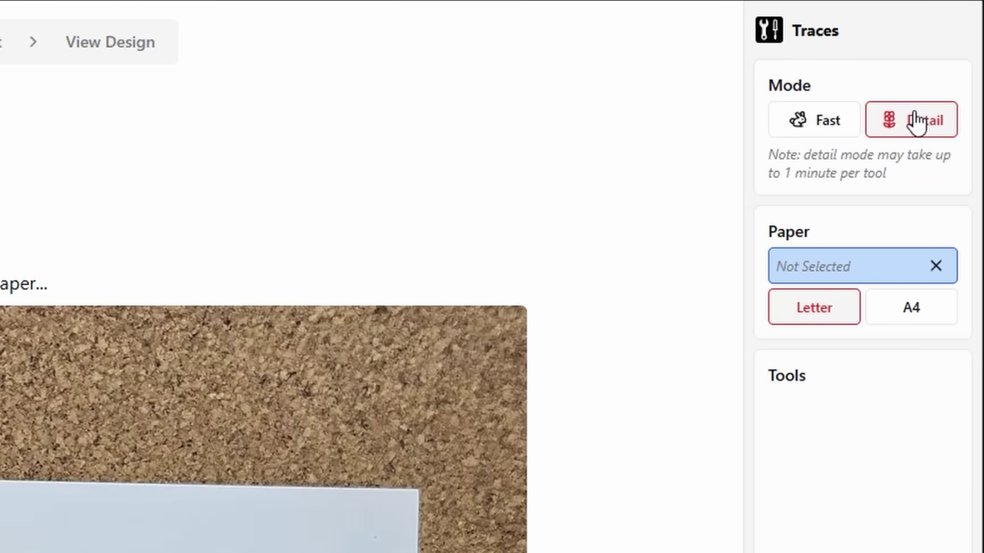
Set the reference paper to A4 and trace the thickness gauge with points on its thumb grip and its frame.
{"action": "left_click", "coordinate": [912, 308]}
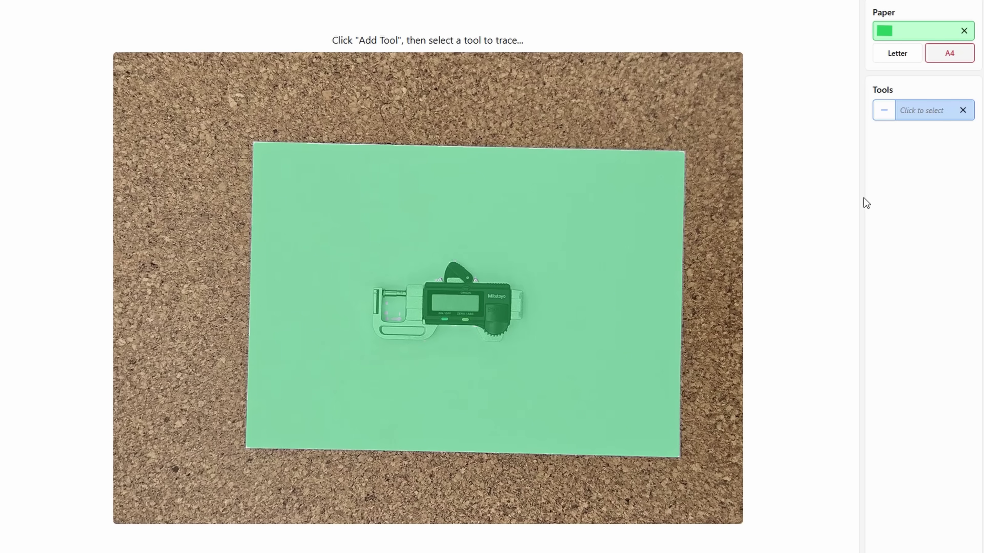
{"action": "left_click", "coordinate": [494, 310]}
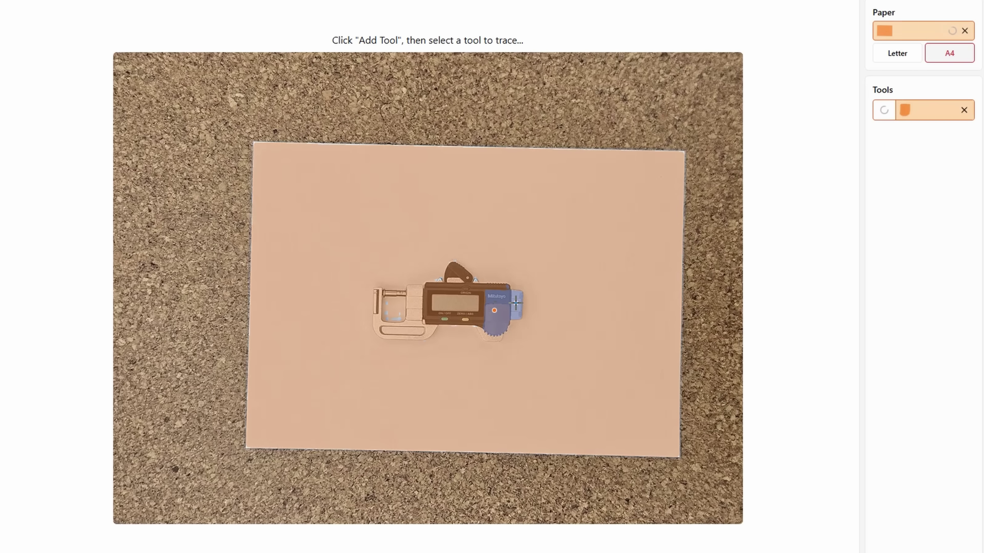
{"action": "left_click", "coordinate": [416, 324]}
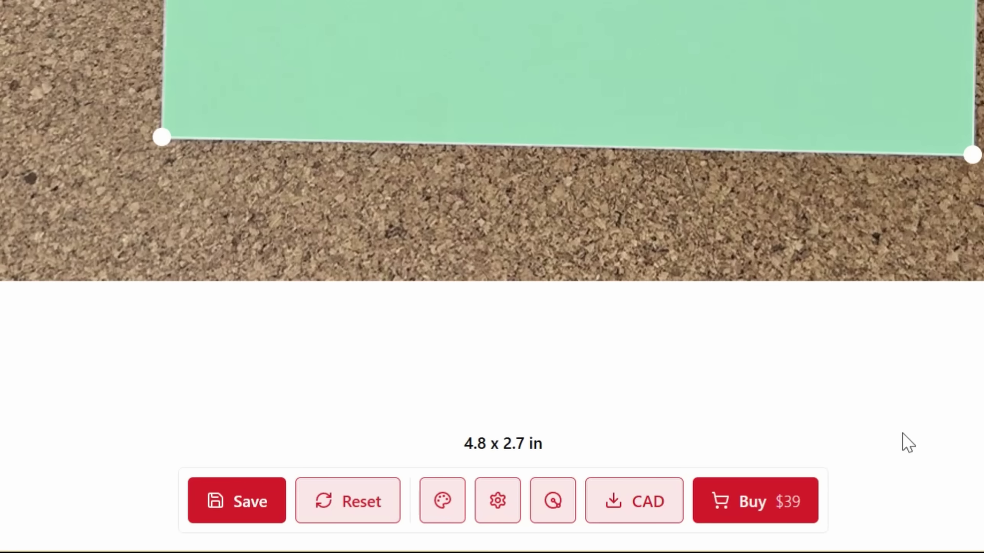
Set the insert's material to Gridfinity and its unit to mm, and open the pocket depth for editing.
{"action": "left_click", "coordinate": [495, 503]}
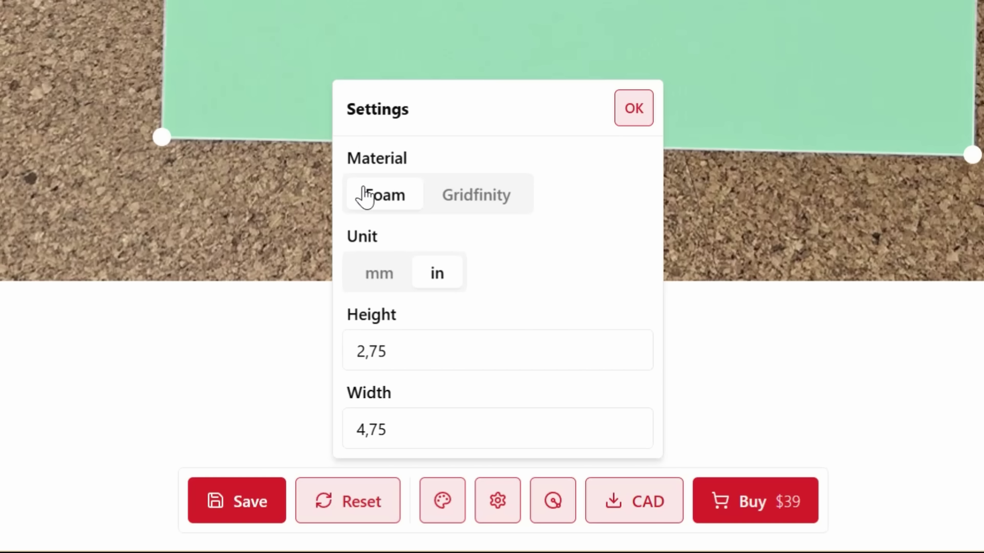
{"action": "left_click", "coordinate": [489, 201]}
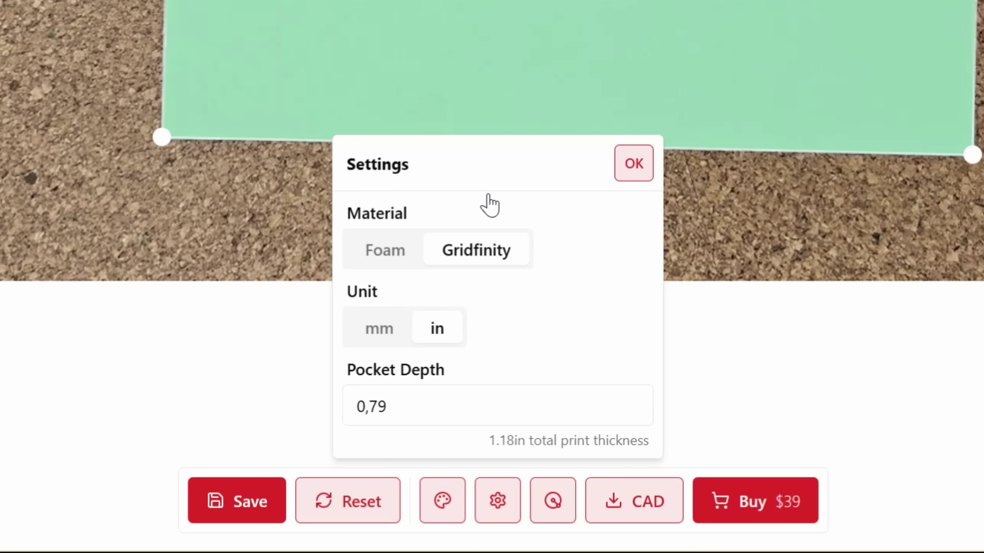
{"action": "left_click", "coordinate": [380, 330]}
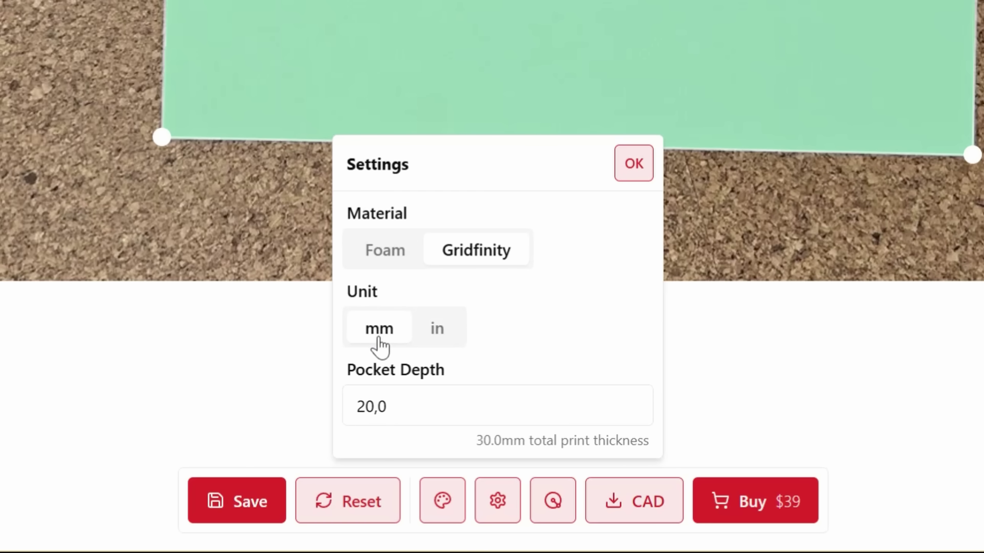
{"action": "left_click", "coordinate": [429, 410]}
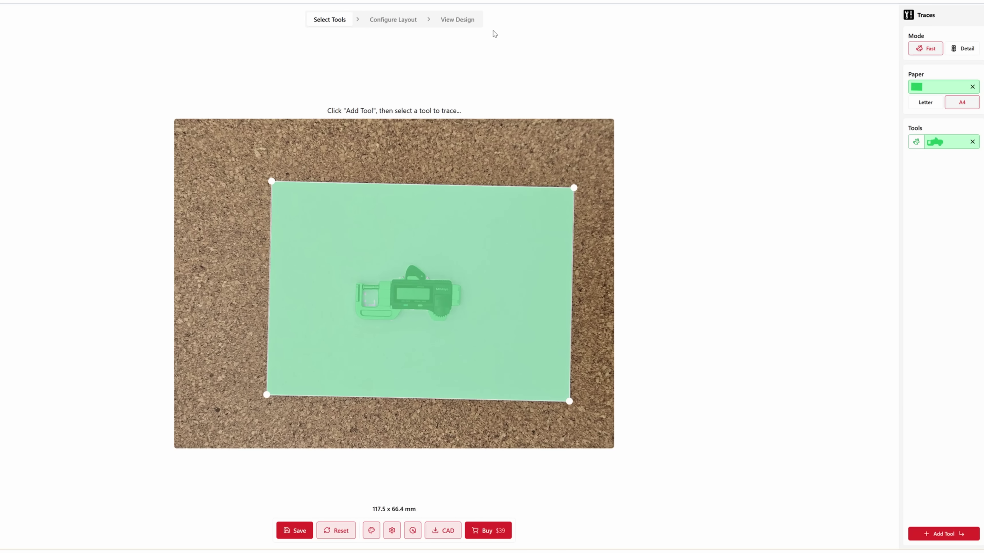
Draw a finger notch across the tool pocket in the layout and inspect the 3D design of the insert.
{"action": "left_click", "coordinate": [393, 20]}
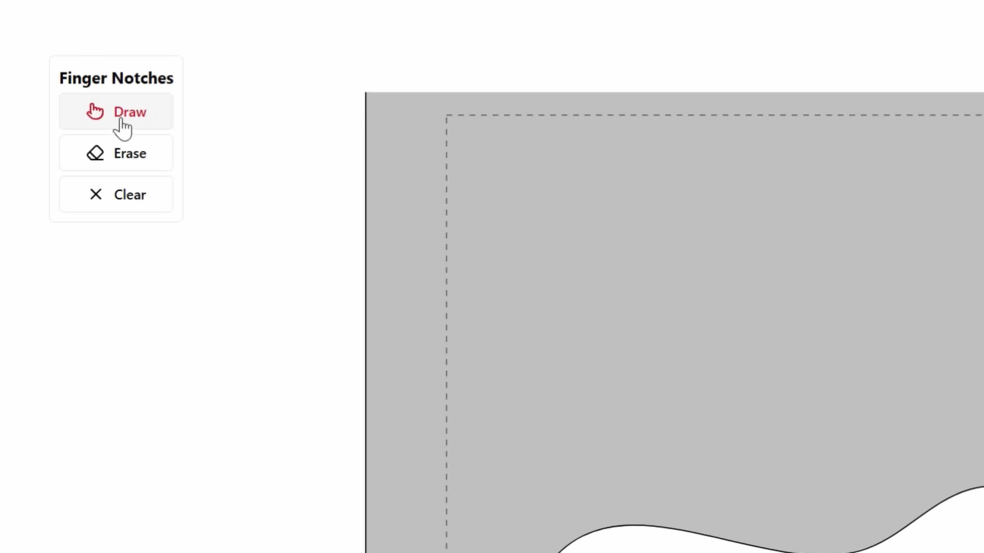
{"action": "left_click", "coordinate": [431, 78]}
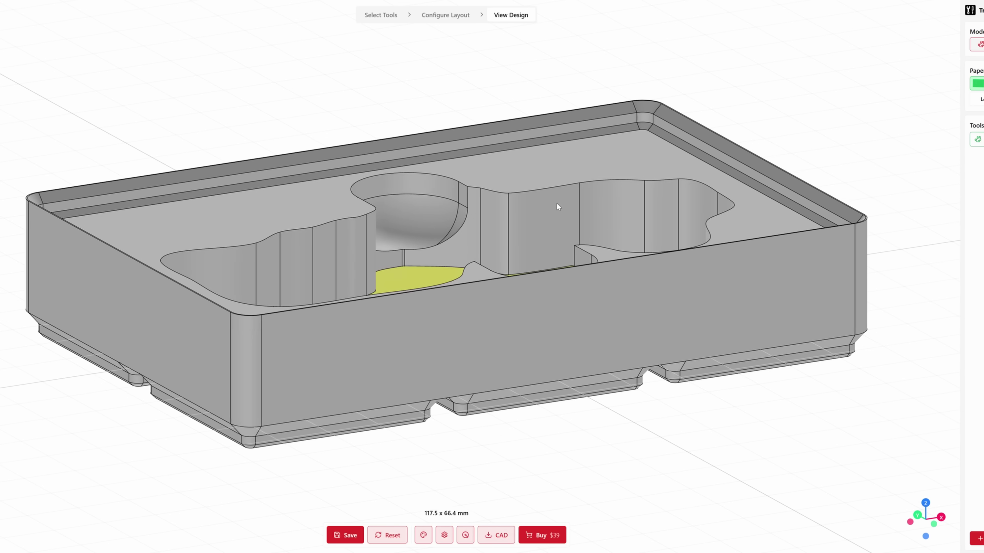
{"action": "left_click_drag", "start_coordinate": [565, 122], "coordinate": [549, 185]}
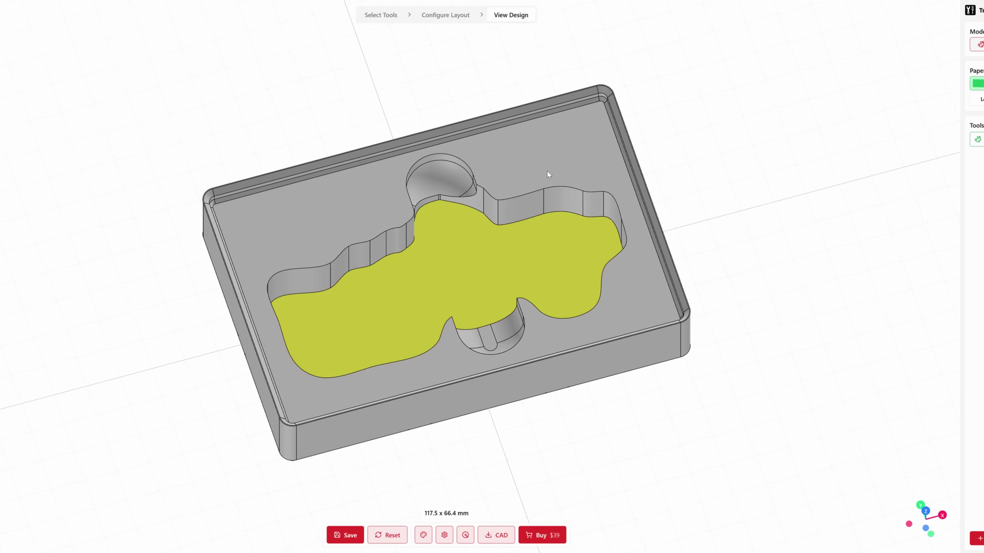
{"action": "left_click_drag", "start_coordinate": [544, 270], "coordinate": [543, 188]}
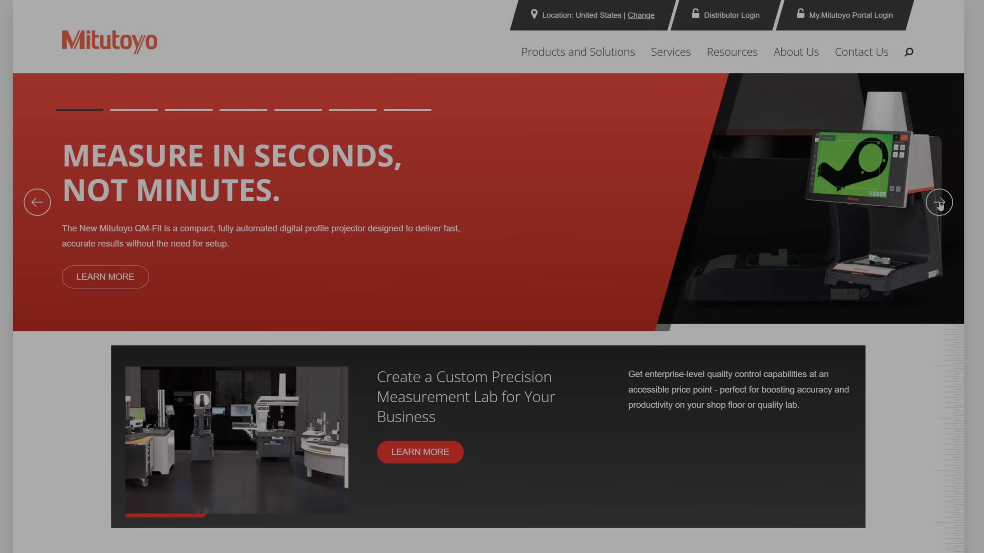
Switch to the Mitutoyo website and advance the home page banner to the following slide.
{"action": "left_click", "coordinate": [938, 203]}
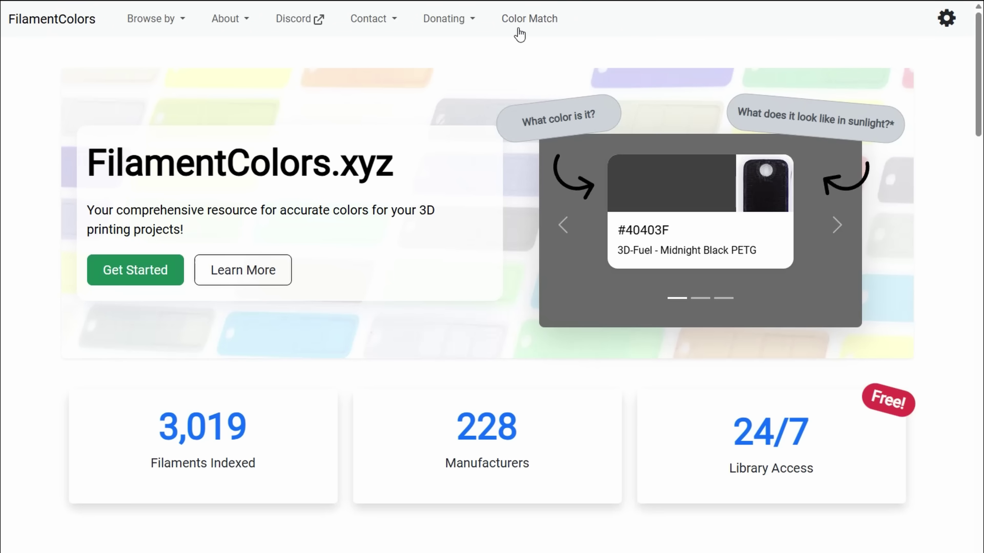
Switch to FilamentColors and use Color Match to look for filaments close to #CCDC9C.
{"action": "left_click", "coordinate": [520, 35]}
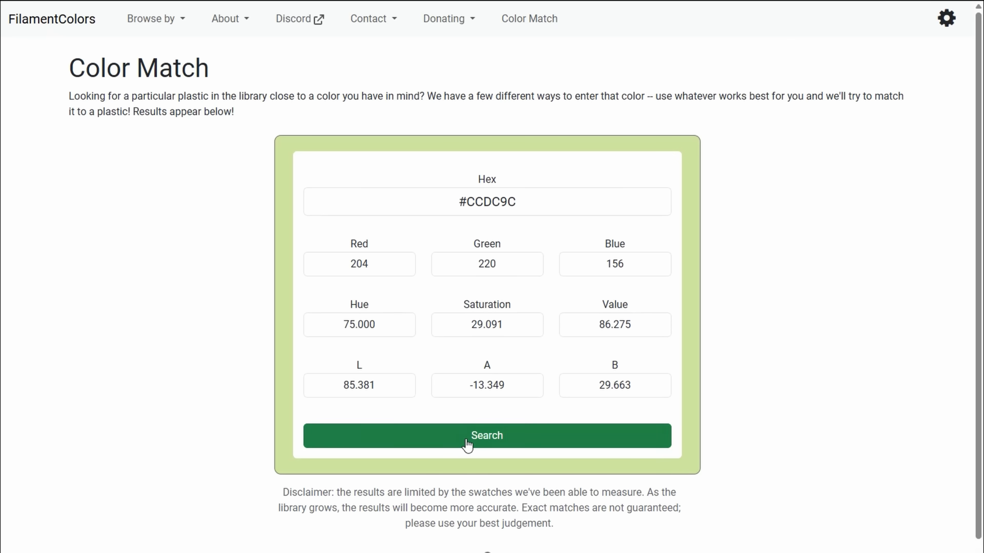
{"action": "scroll", "coordinate": [863, 378], "scroll_direction": "down", "scroll_amount": 5}
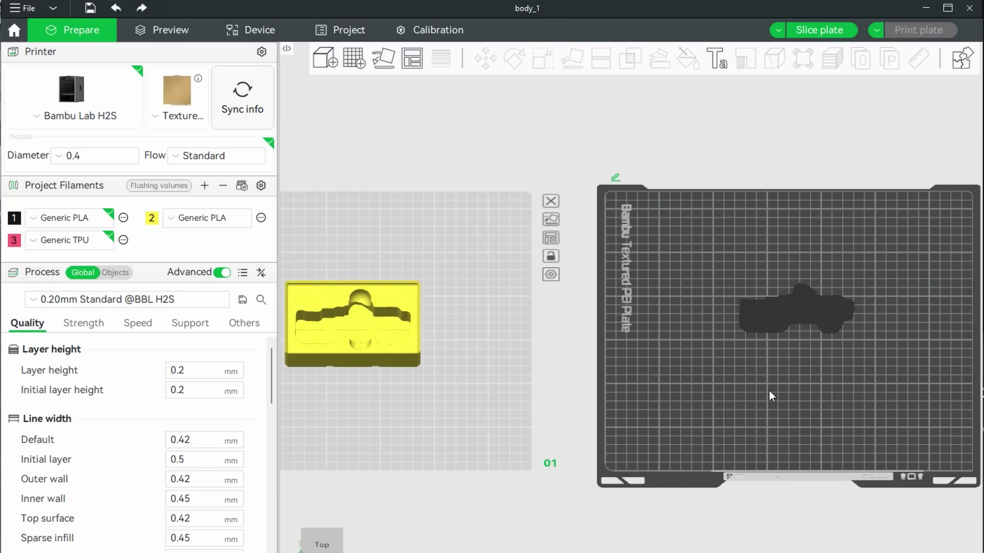
{"action": "scroll", "coordinate": [658, 434], "scroll_direction": "up", "scroll_amount": 10}
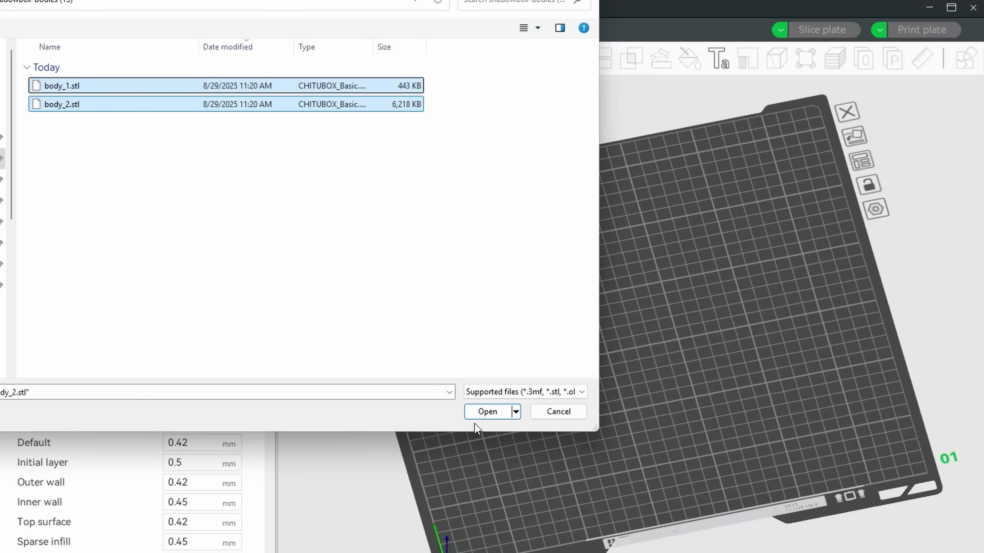
Import body_1.stl and body_2.stl onto the plate as a single object with multiple parts.
{"action": "left_click", "coordinate": [487, 415]}
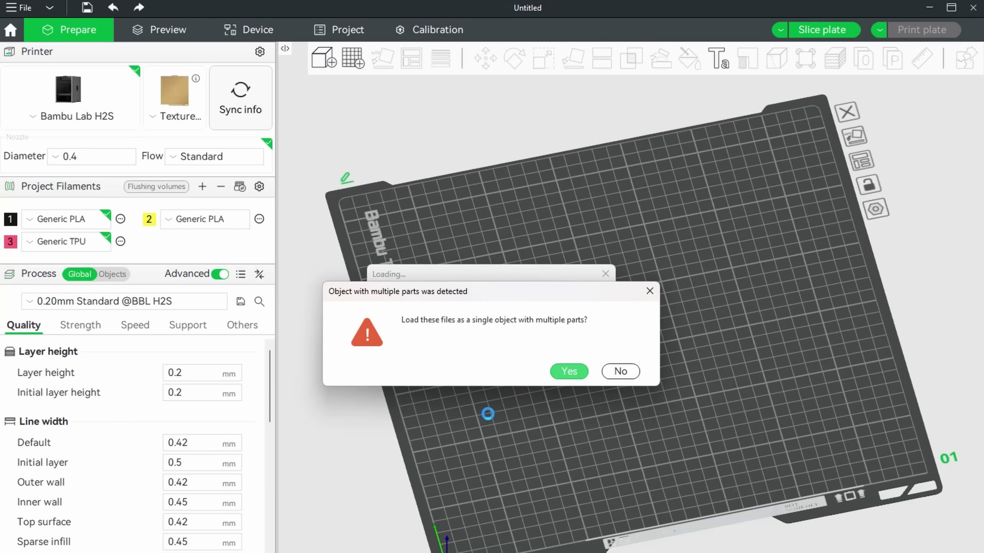
{"action": "left_click", "coordinate": [568, 373]}
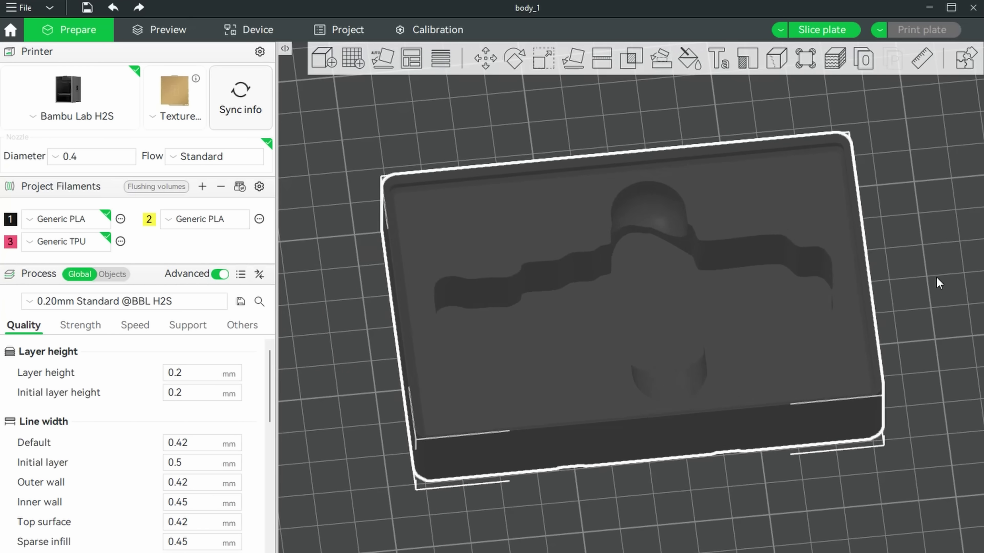
{"action": "left_click", "coordinate": [935, 282]}
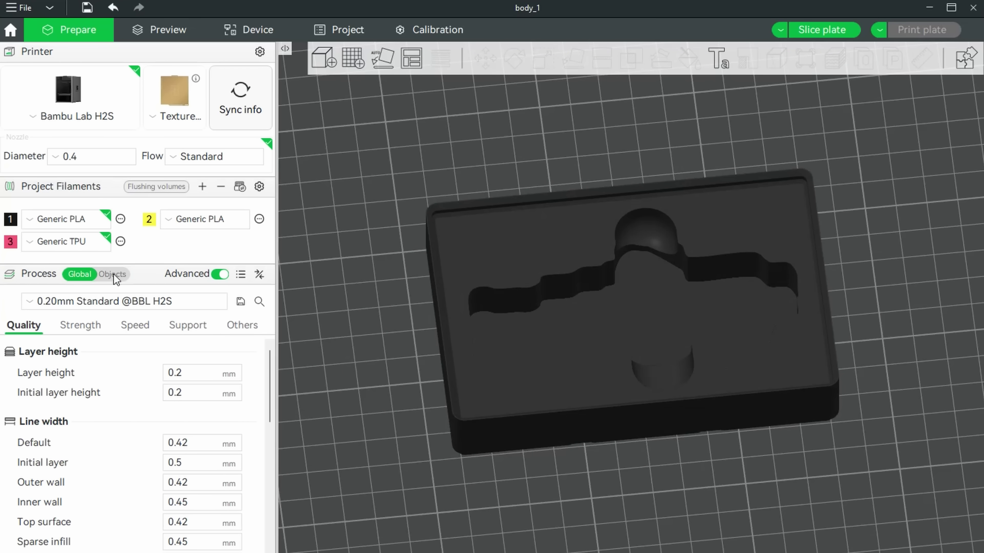
Try to change the filament of the body_1.stl part in the object list.
{"action": "left_click", "coordinate": [57, 368]}
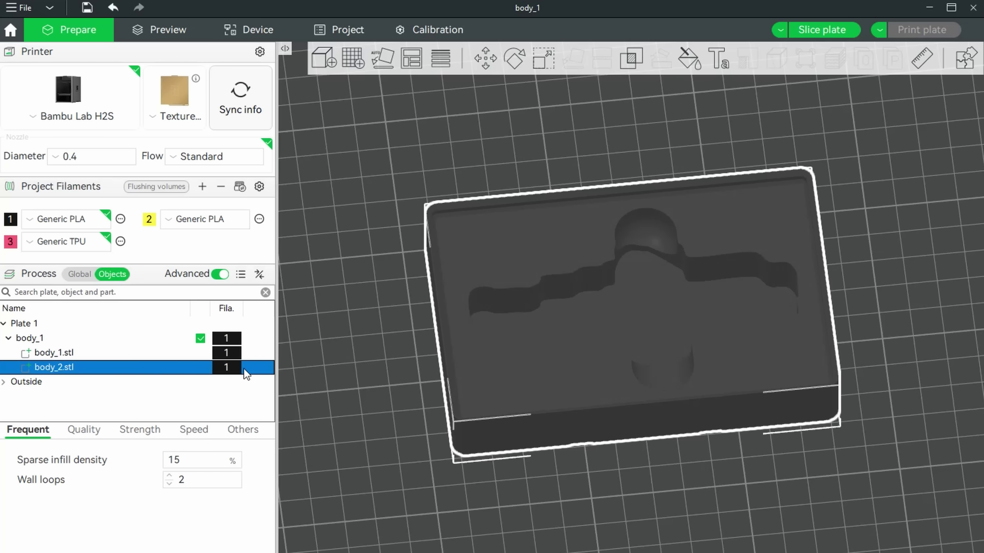
{"action": "left_click", "coordinate": [226, 355]}
{"action": "right_click", "coordinate": [231, 353]}
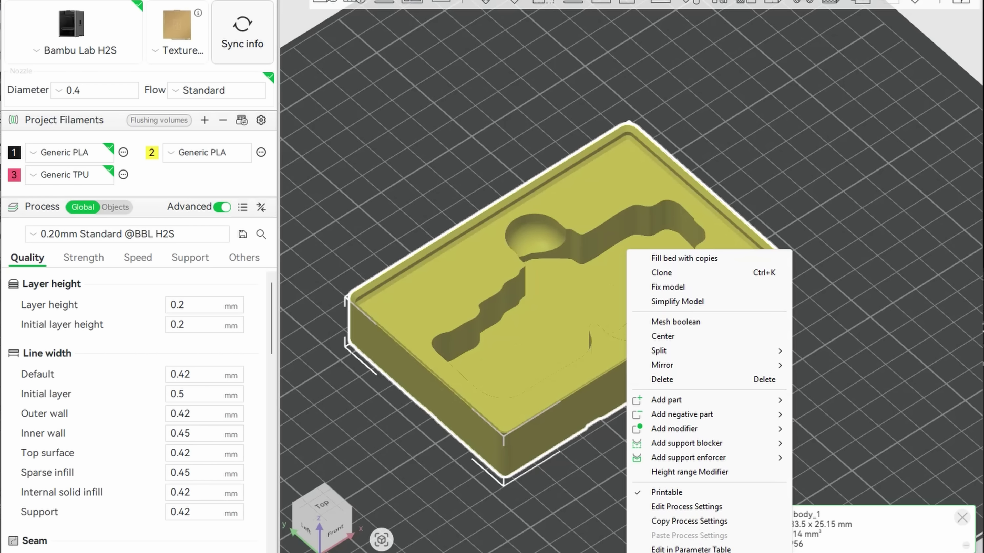
{"action": "left_click", "coordinate": [803, 363]}
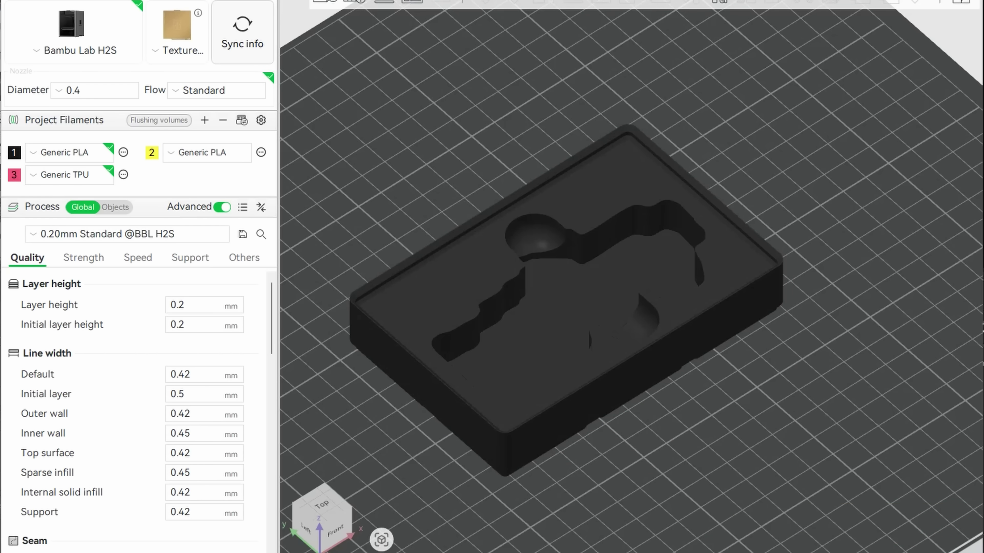
Slice the plate, add a change to Filament 2 at layer 60 (12 mm), and check the layers in the preview.
{"action": "key", "text": "ctrl+r"}
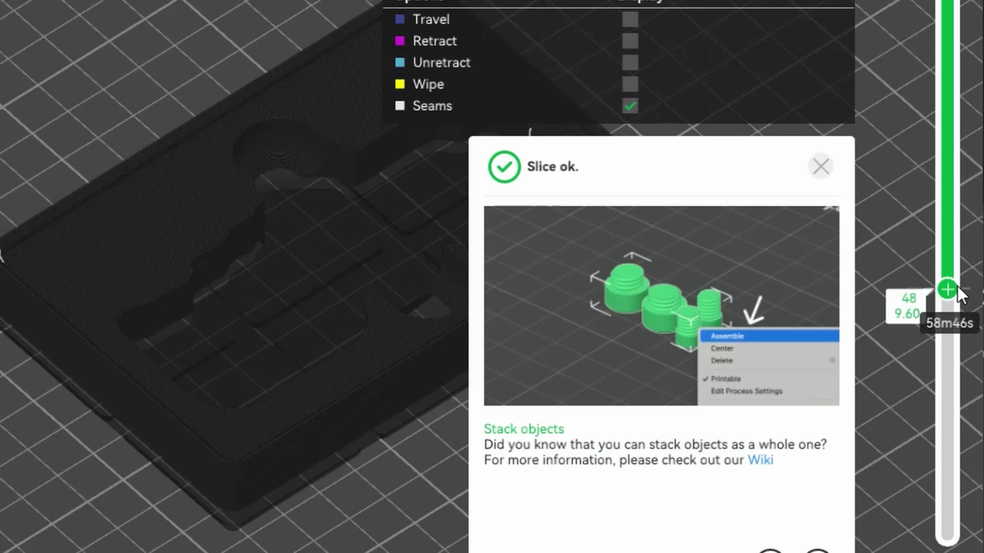
{"action": "left_click_drag", "start_coordinate": [956, 258], "coordinate": [945, 227]}
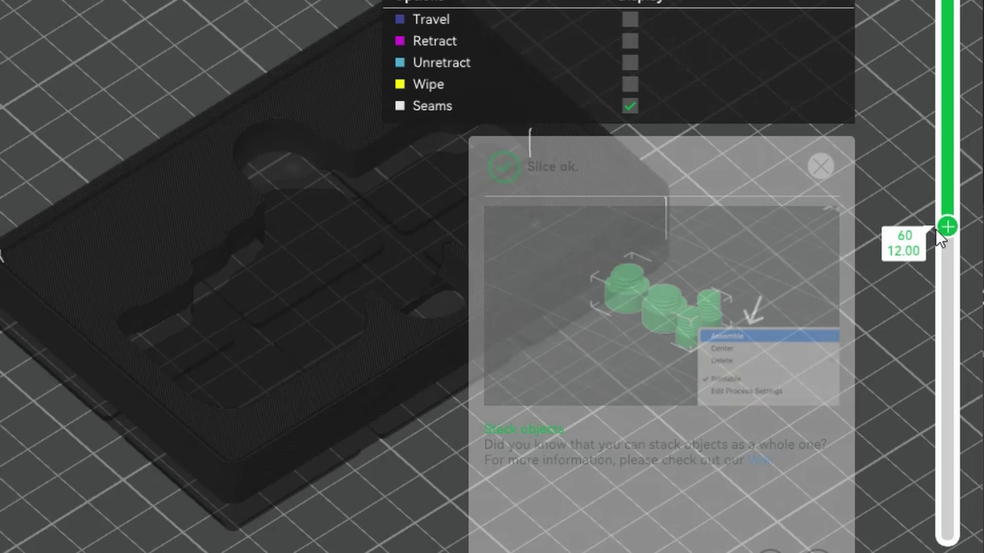
{"action": "right_click", "coordinate": [945, 229]}
{"action": "mouse_move", "coordinate": [945, 334]}
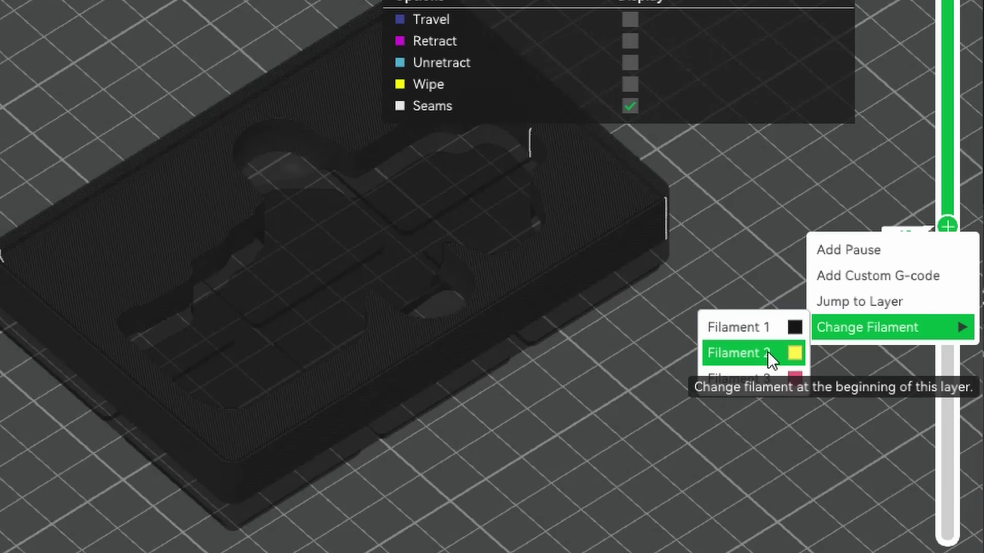
{"action": "left_click", "coordinate": [759, 352]}
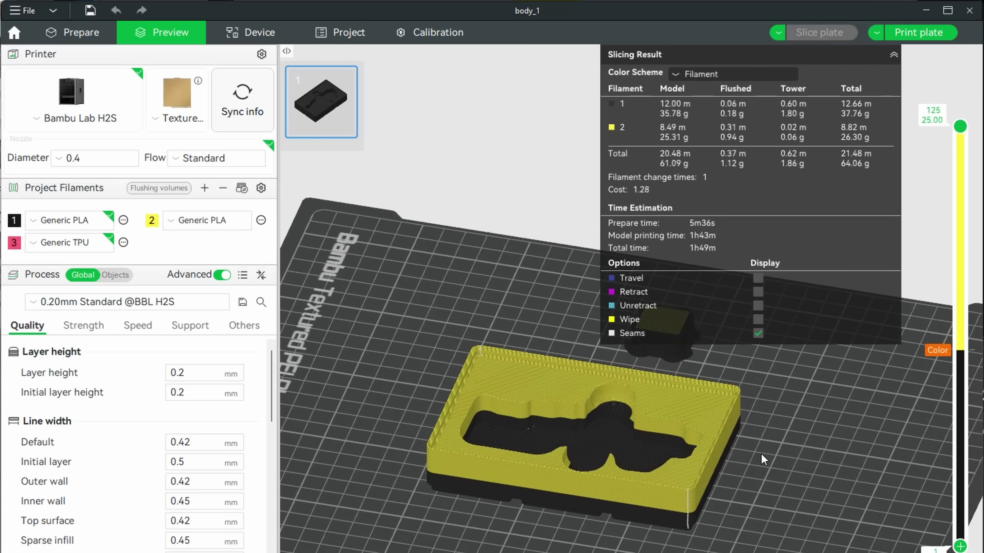
{"action": "left_click_drag", "start_coordinate": [961, 128], "coordinate": [960, 286]}
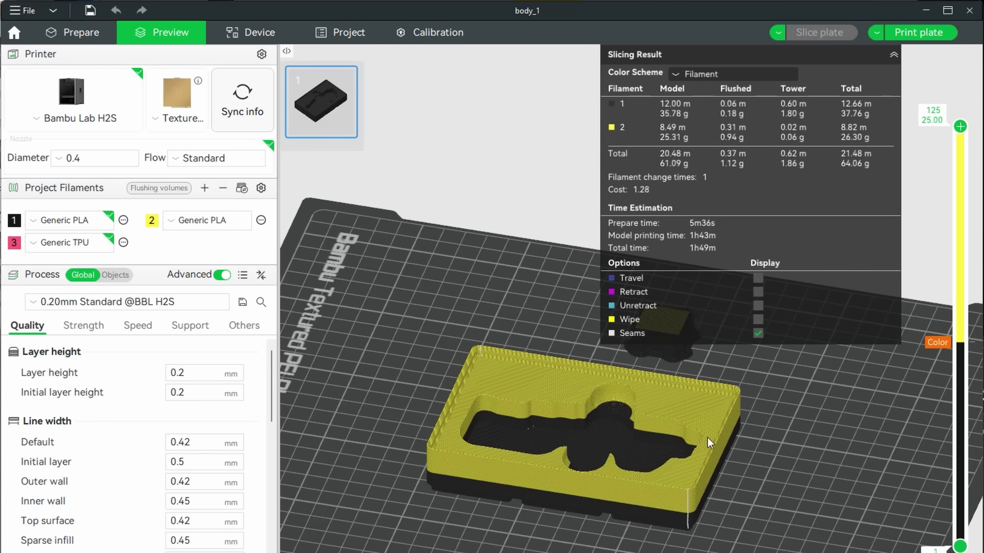
Return to the prepare view and move the insert closer to the centre of the first plate.
{"action": "key", "text": "Tab"}
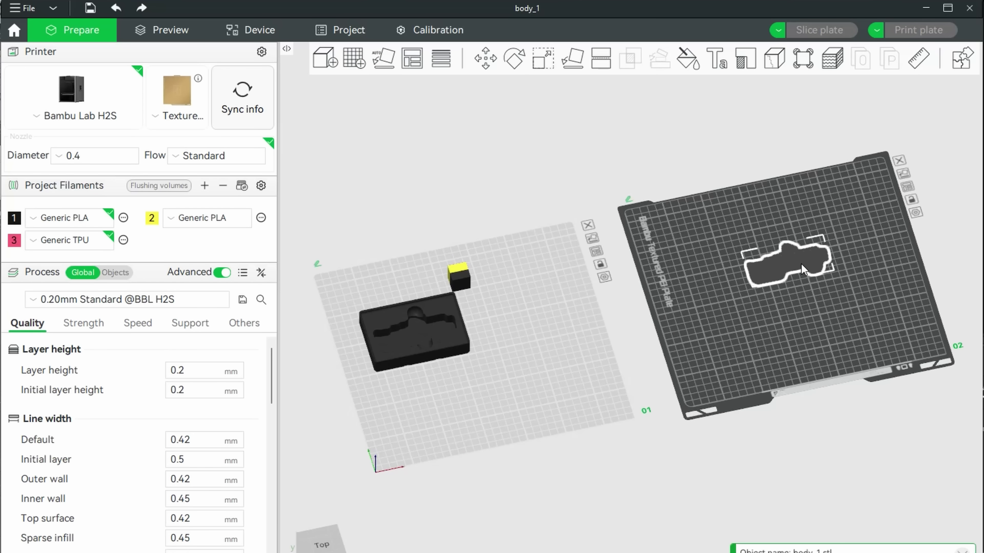
{"action": "left_click_drag", "start_coordinate": [513, 338], "coordinate": [464, 344]}
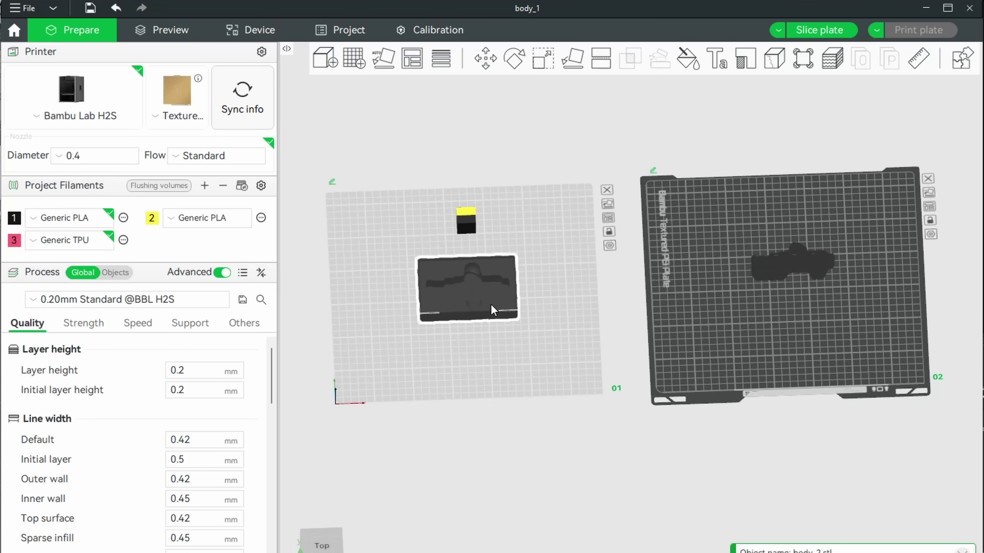
{"action": "left_click", "coordinate": [576, 305]}
{"action": "mouse_move", "coordinate": [541, 285]}
{"action": "left_mouse_down"}
{"action": "mouse_move", "coordinate": [598, 299]}
{"action": "mouse_move", "coordinate": [541, 289]}
{"action": "left_mouse_up"}
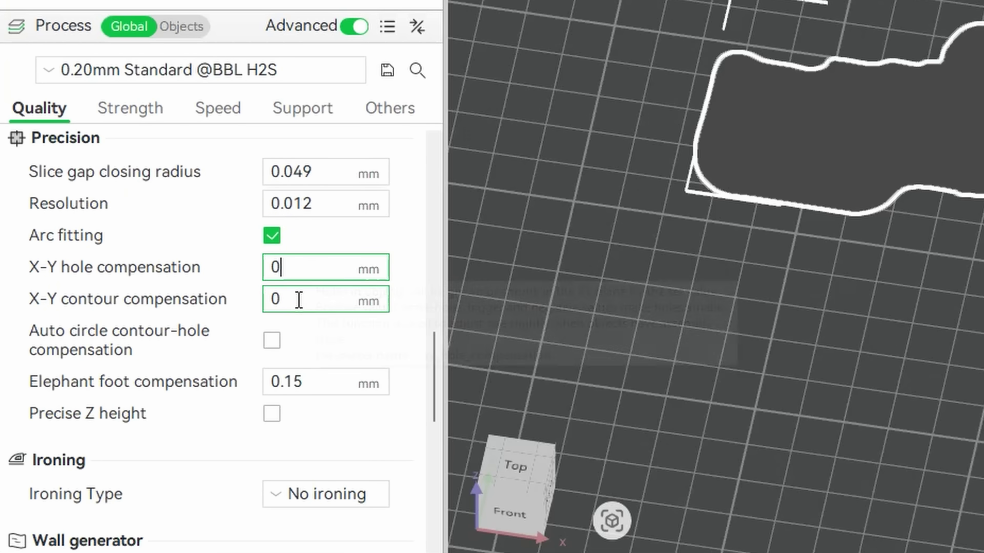
Clear the X-Y hole compensation value in the process's precision settings.
{"action": "key", "text": "BackSpace"}
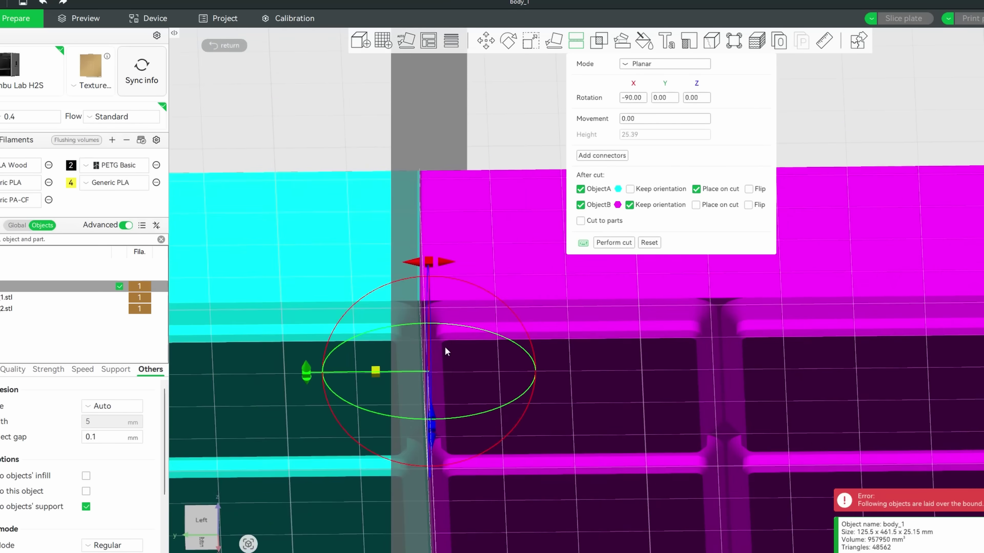
Add a Rounded Rectangle negative part to the shorter half of the cut insert.
{"action": "right_click", "coordinate": [658, 287]}
{"action": "mouse_move", "coordinate": [717, 414]}
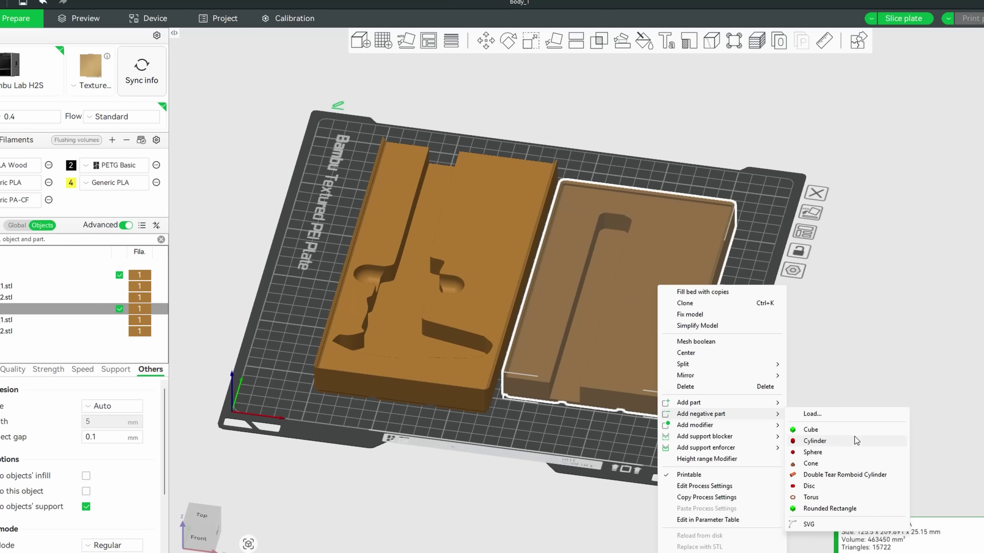
{"action": "left_click", "coordinate": [829, 508]}
{"action": "key", "text": "Return"}
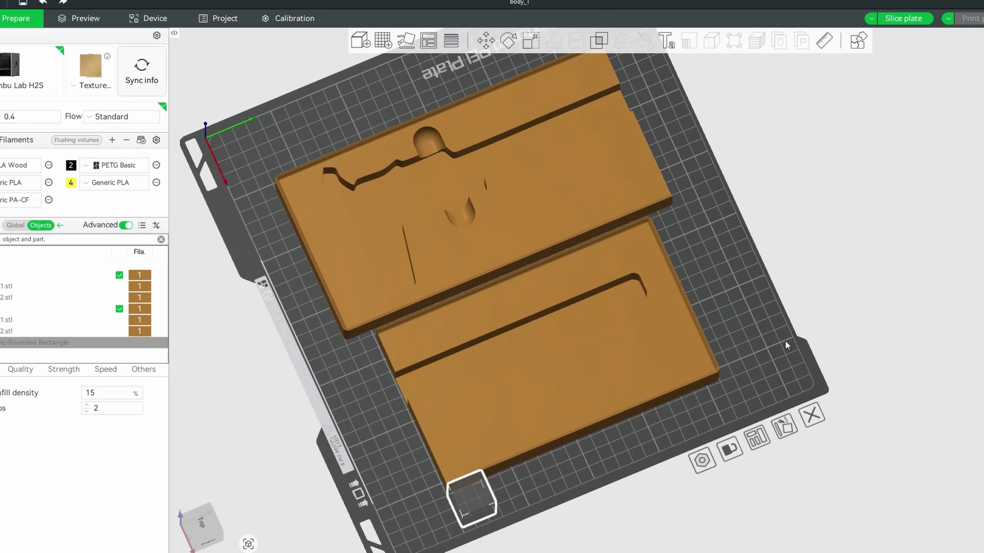
Turn off uniform scale, size the negative rounded rectangle to 50 mm in X and 100 mm in Y, and place it over the shorter insert half.
{"action": "key", "text": "s"}
{"action": "left_click_drag", "start_coordinate": [500, 476], "coordinate": [463, 467]}
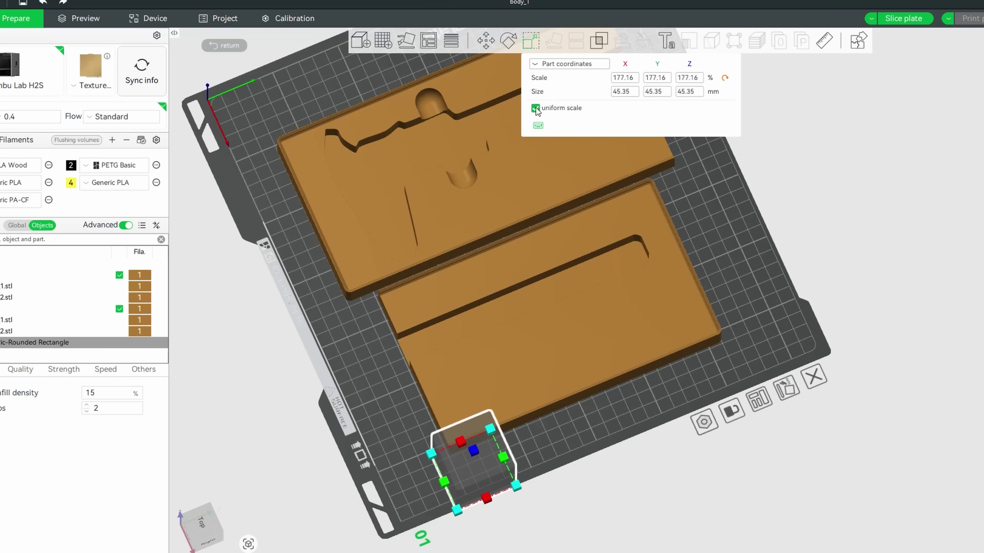
{"action": "left_click", "coordinate": [632, 91]}
{"action": "type", "text": "5"}
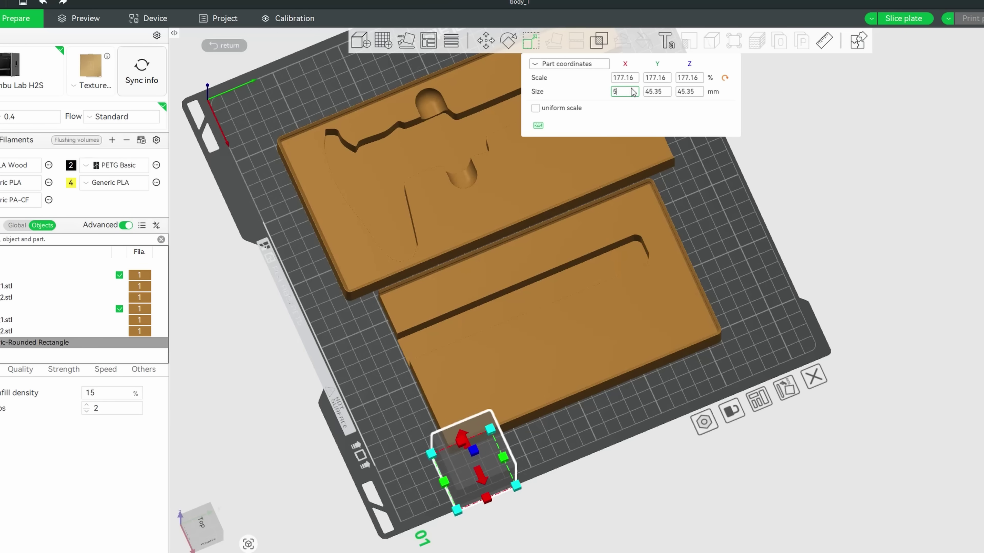
{"action": "type", "text": "0"}
{"action": "key", "text": "Tab"}
{"action": "type", "text": "100"}
{"action": "key", "text": "Return"}
{"action": "left_click_drag", "start_coordinate": [472, 468], "coordinate": [560, 341]}
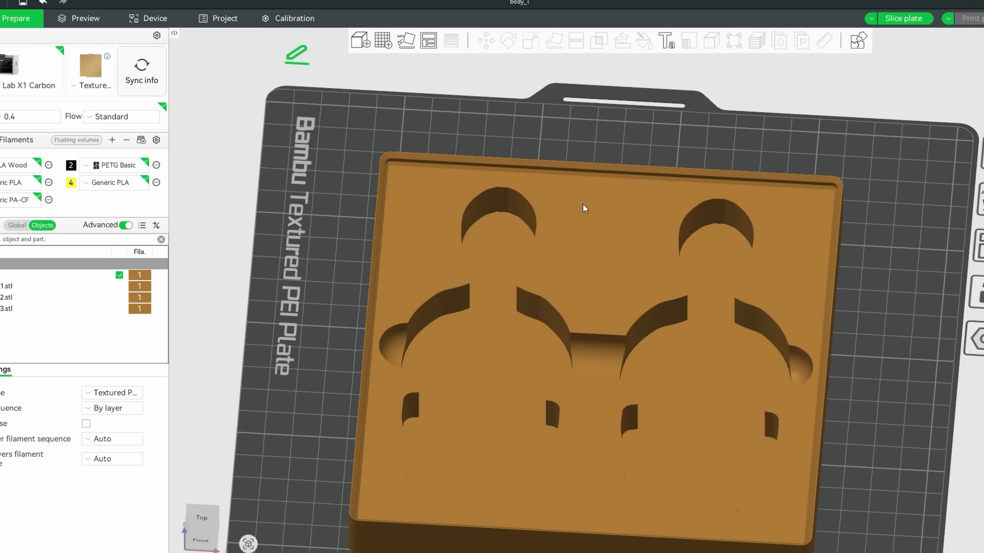
Select the insert with two identical tool pockets and start the Text tool on it.
{"action": "left_click", "coordinate": [582, 205]}
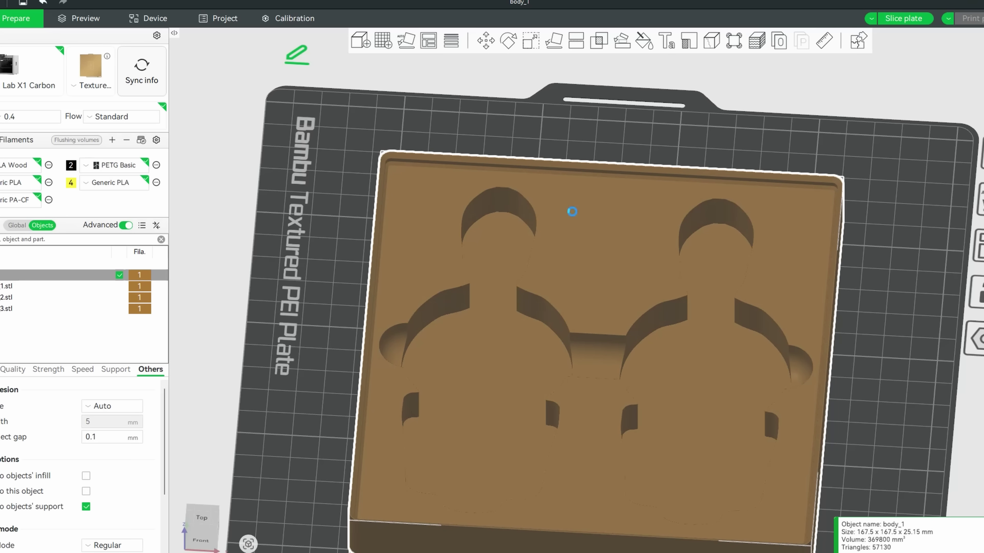
{"action": "left_click", "coordinate": [667, 40]}
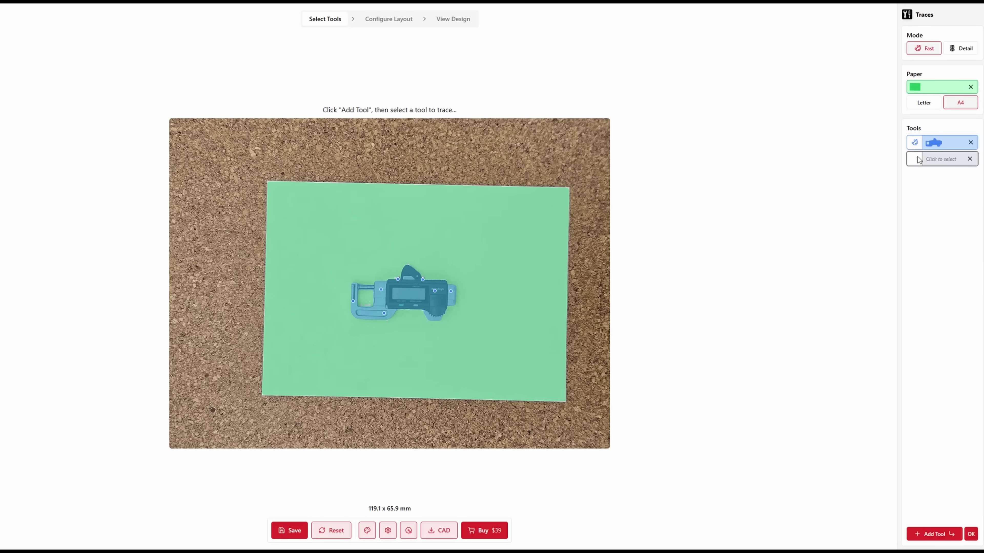
Switch to Tooltrace, select the paper outline, and draw another finger notch across the wider end of the tool pocket.
{"action": "left_click", "coordinate": [932, 89]}
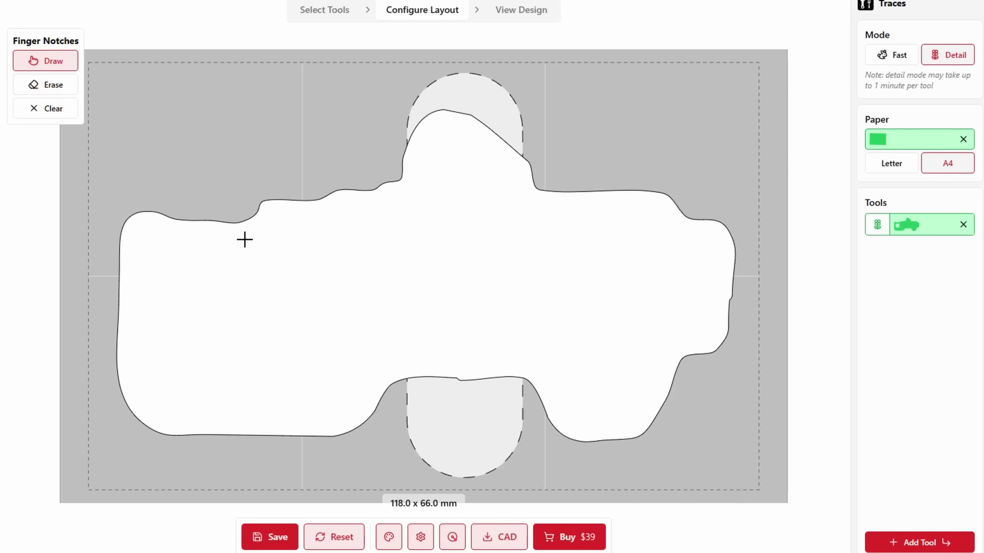
{"action": "left_click", "coordinate": [203, 141]}
{"action": "left_click", "coordinate": [216, 473]}
{"action": "left_click_drag", "start_coordinate": [215, 474], "coordinate": [257, 467]}
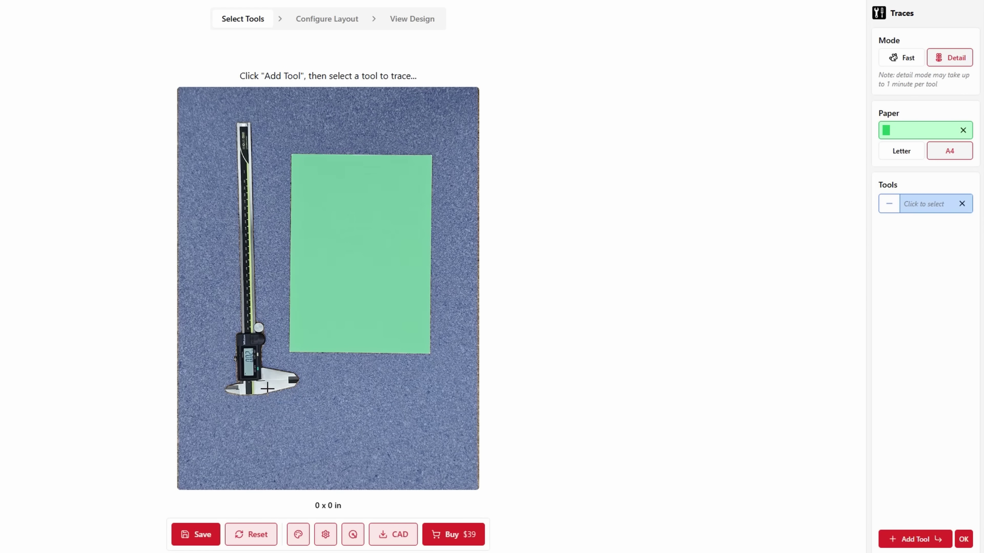
Mark the long caliper's jaw and beam in the photo as the tool to trace in Detail mode.
{"action": "left_click", "coordinate": [268, 388]}
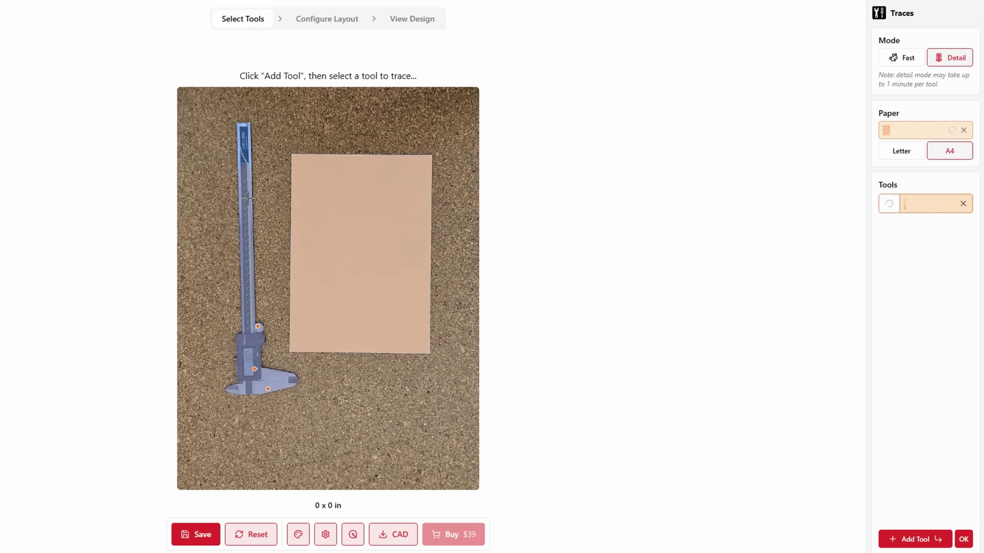
{"action": "left_click", "coordinate": [248, 198]}
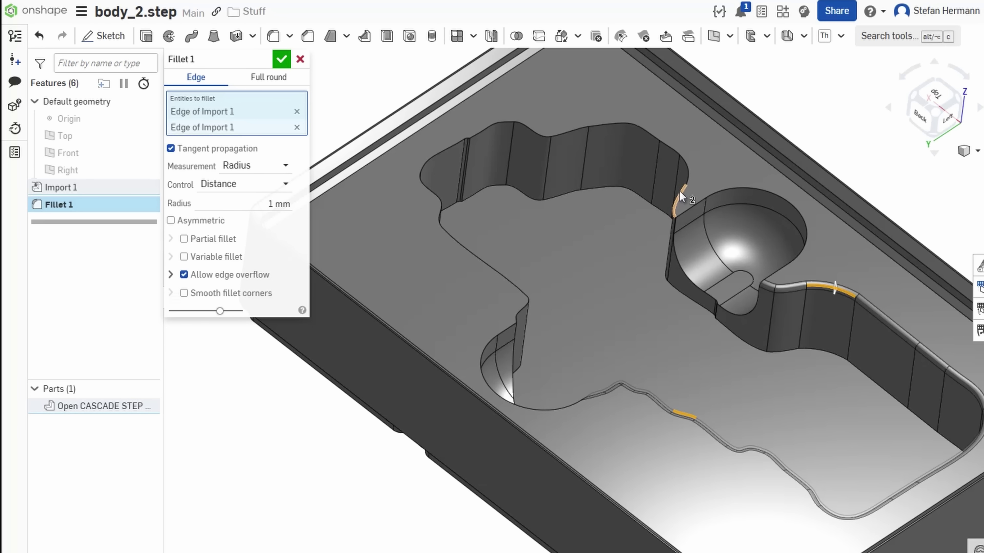
Switch to Onshape and add the tool pocket's upper edge beside the spherical finger notch to the 1 mm fillet.
{"action": "left_click", "coordinate": [678, 183]}
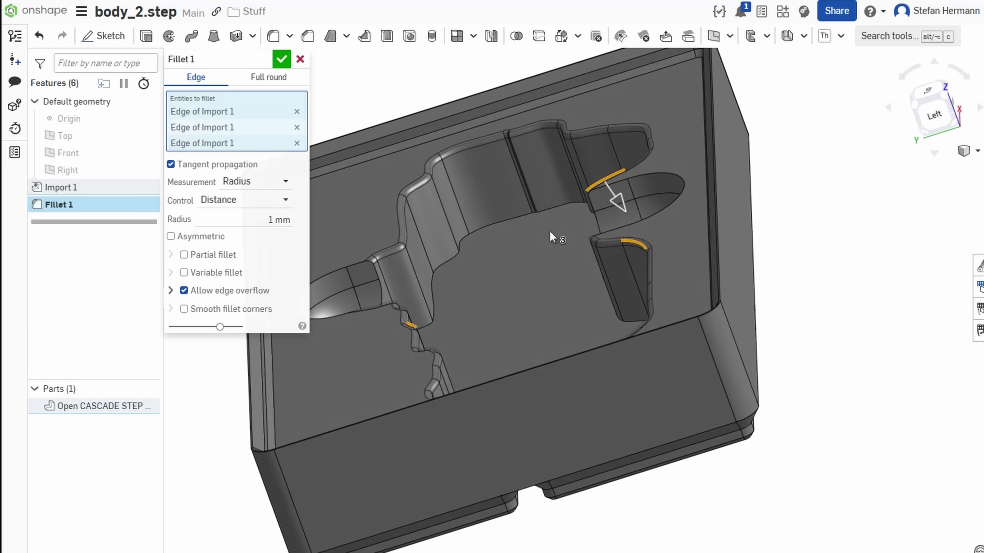